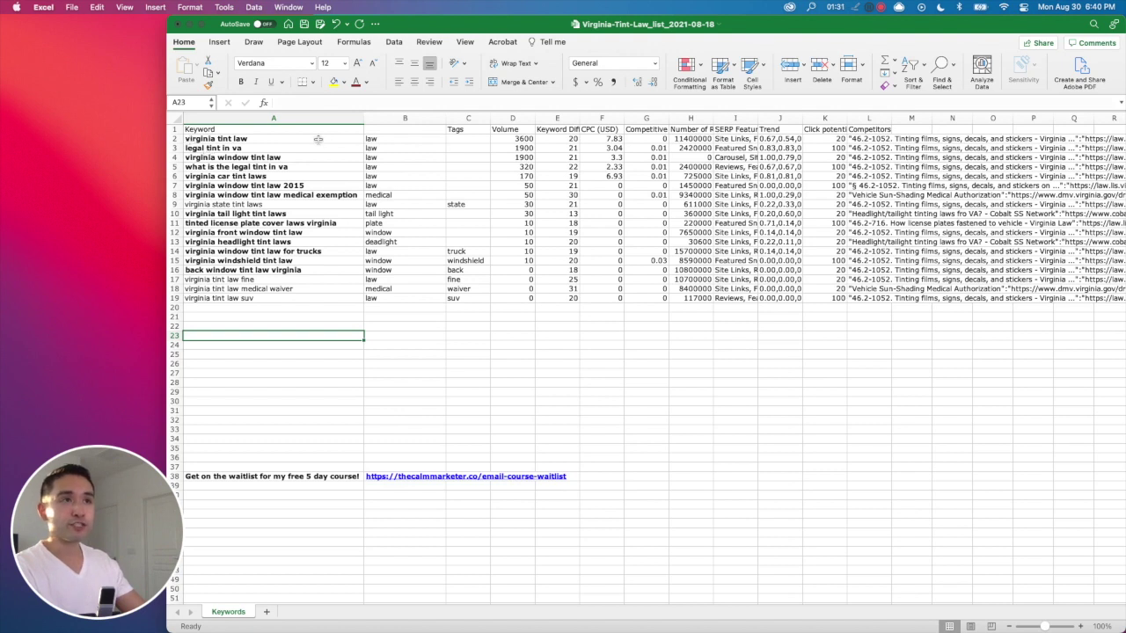
- Review the keywords in rows 3–19, the top keyword's 3600 volume and the top law tags
click(211, 148)
click(212, 138)
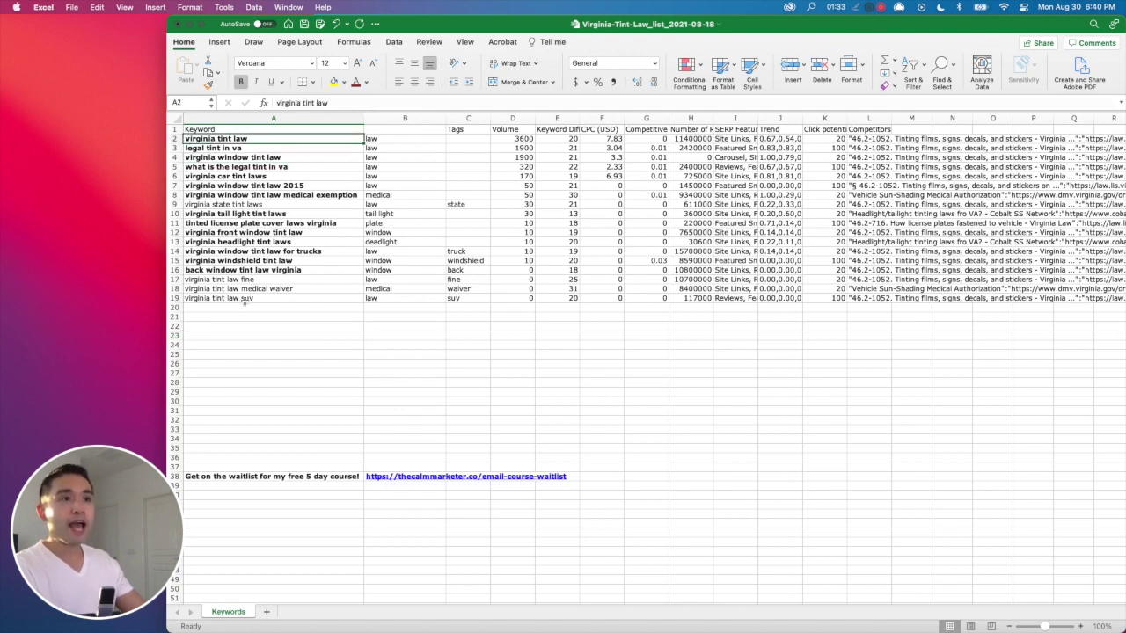
drag(244, 299, 256, 139)
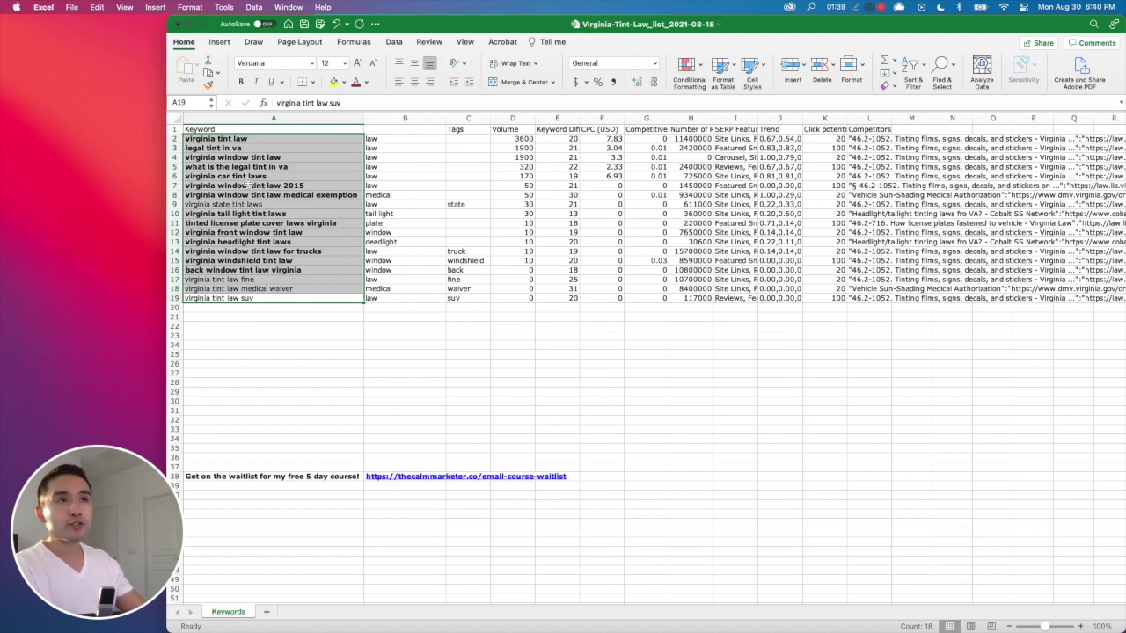
click(238, 139)
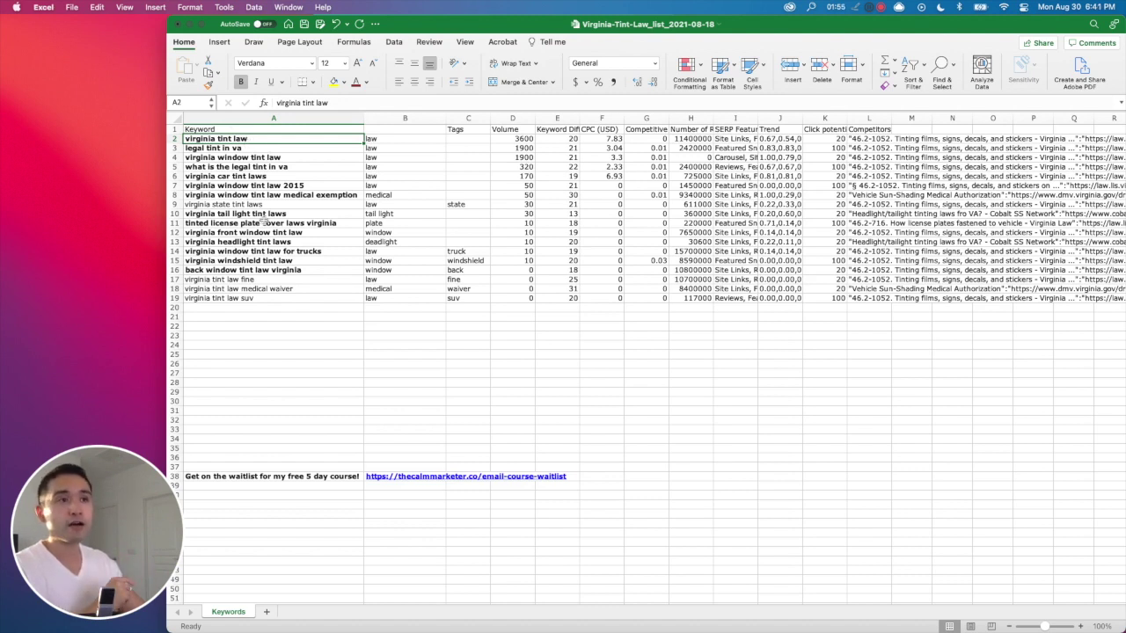
drag(264, 299, 246, 146)
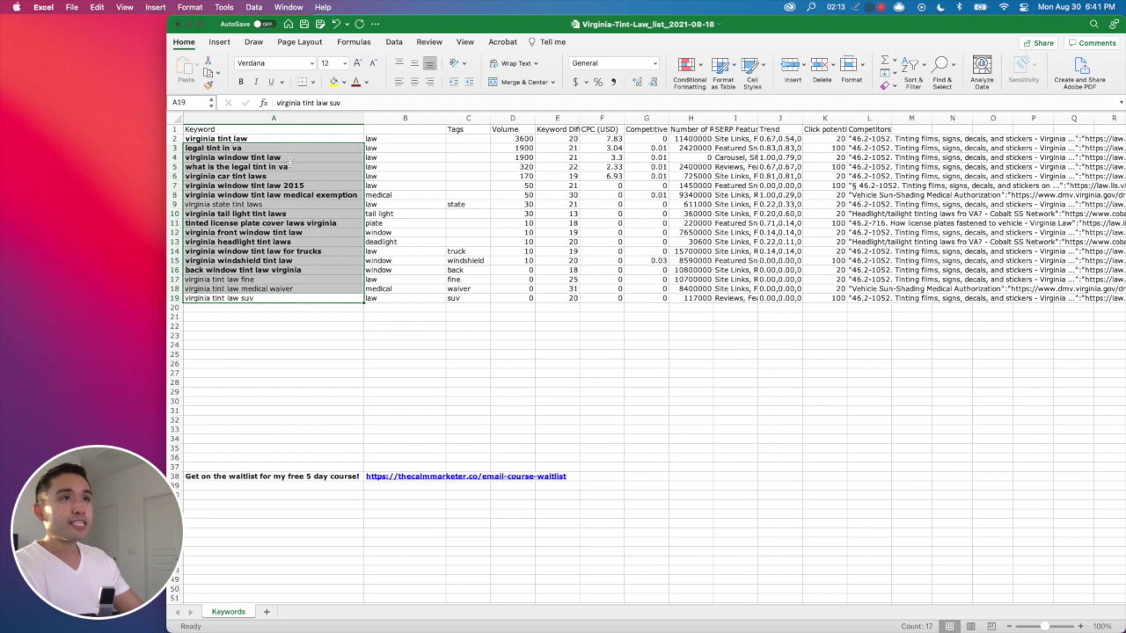
click(519, 139)
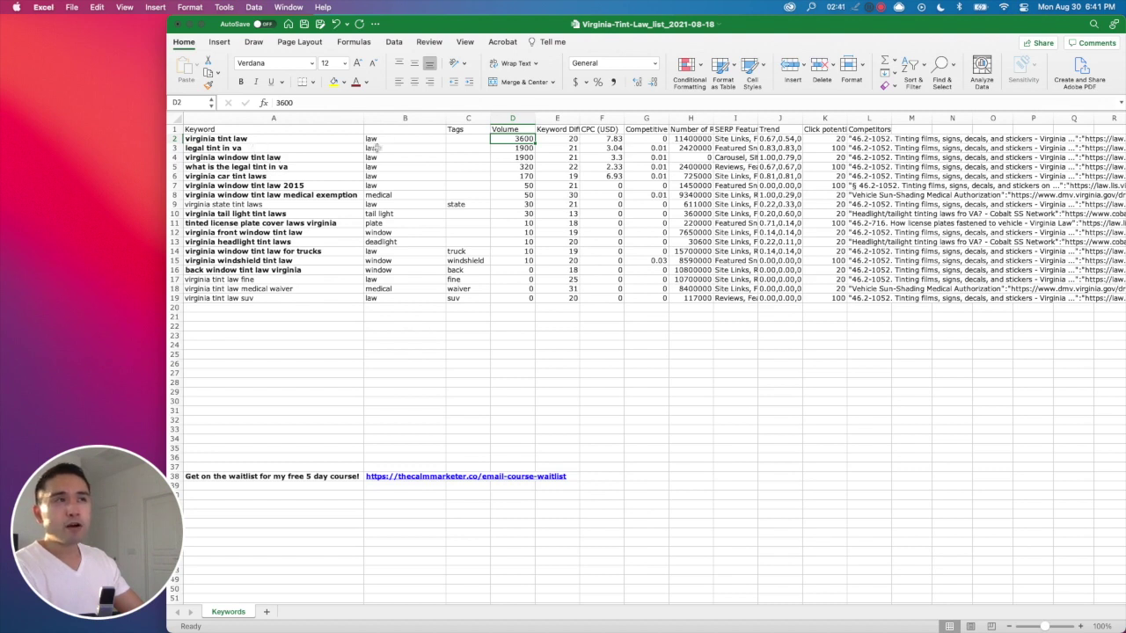
drag(385, 139, 382, 160)
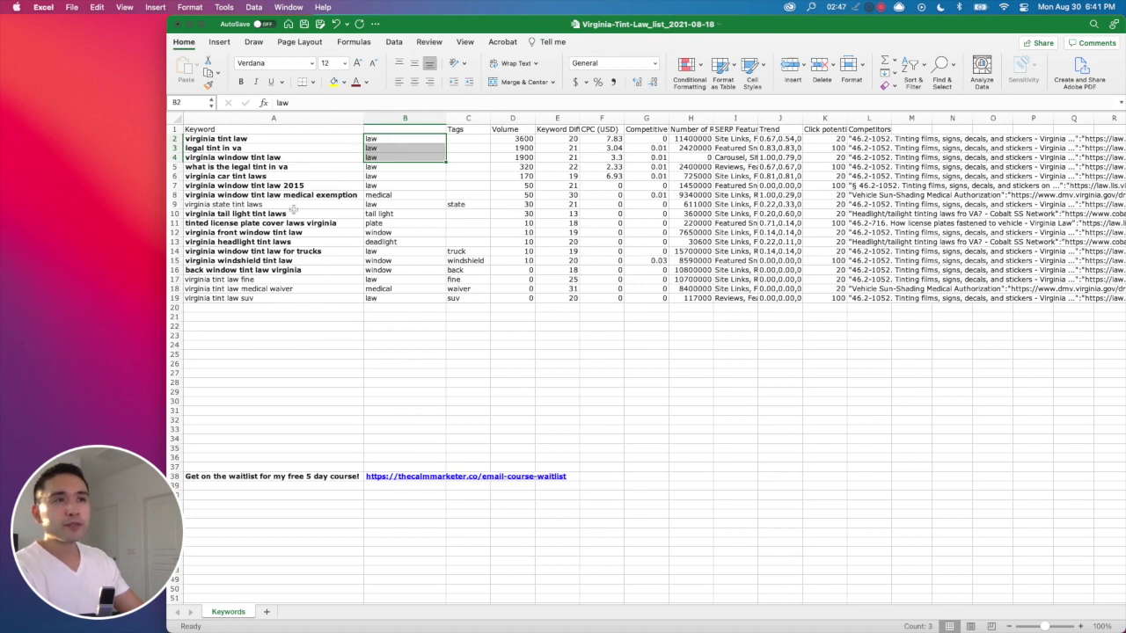
- Check the medical keywords in rows 8 and 18 and the column B subtopic tags
click(248, 194)
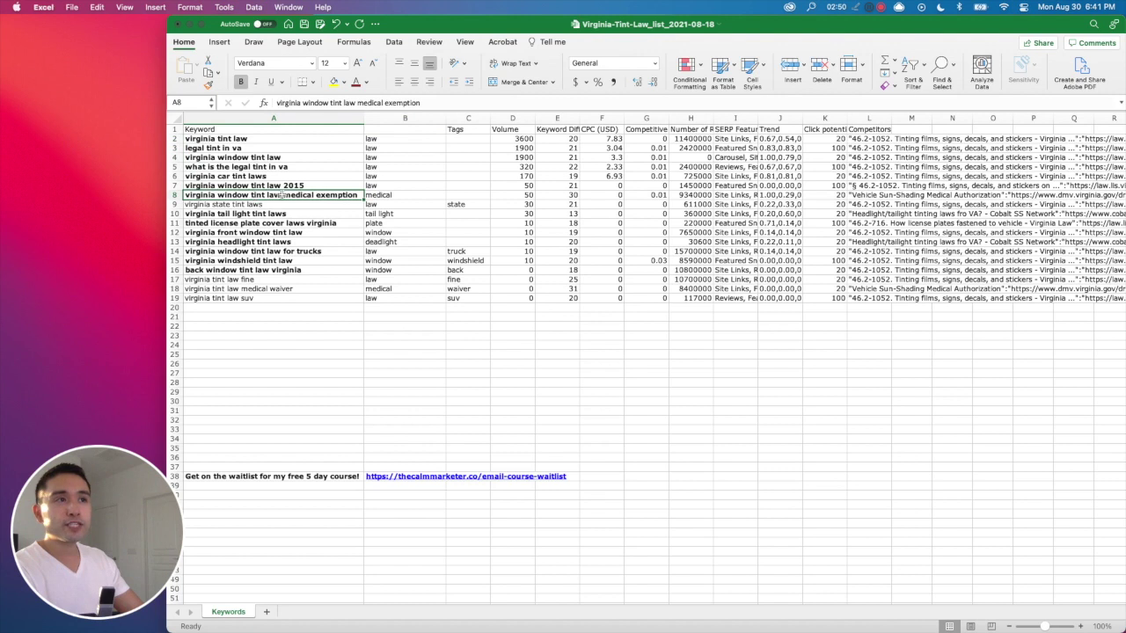
click(376, 196)
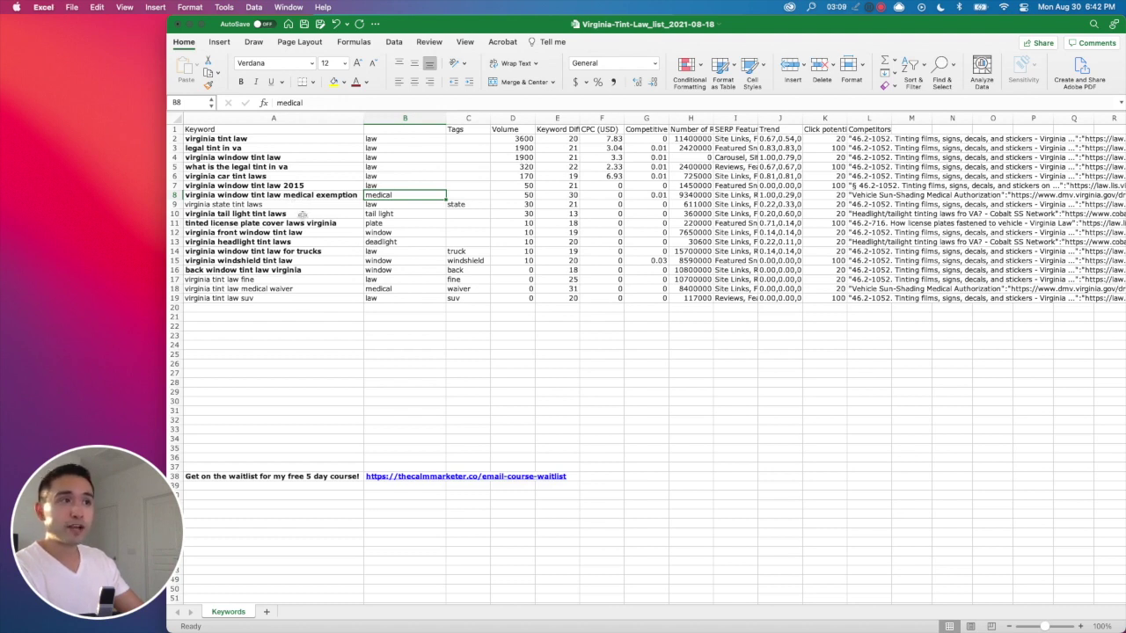
click(279, 289)
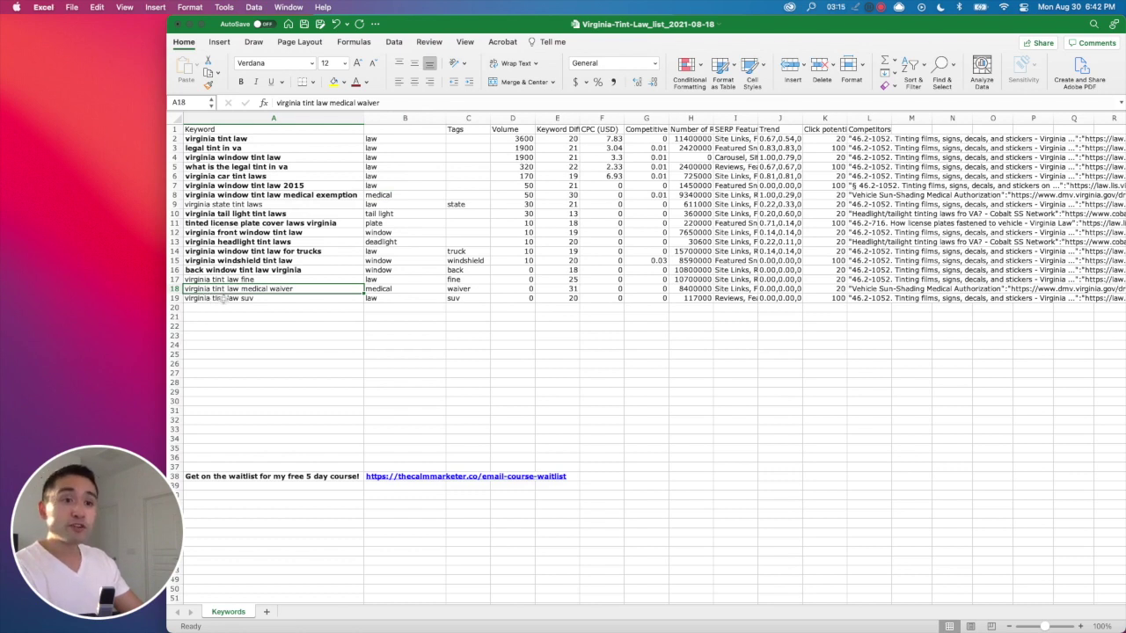
click(389, 291)
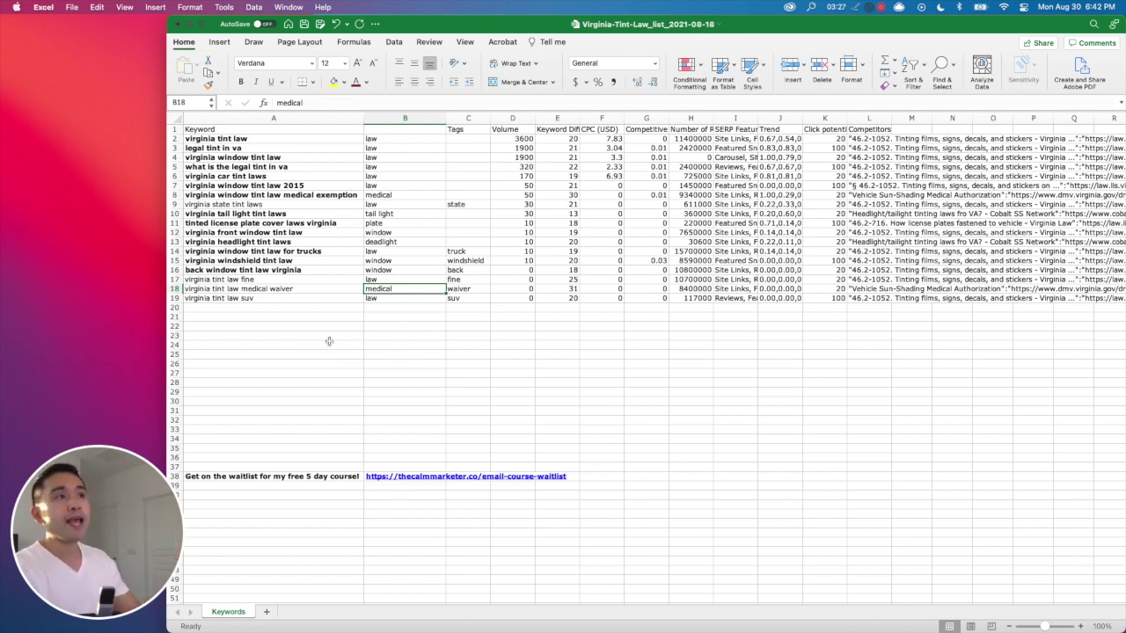
drag(401, 138, 413, 296)
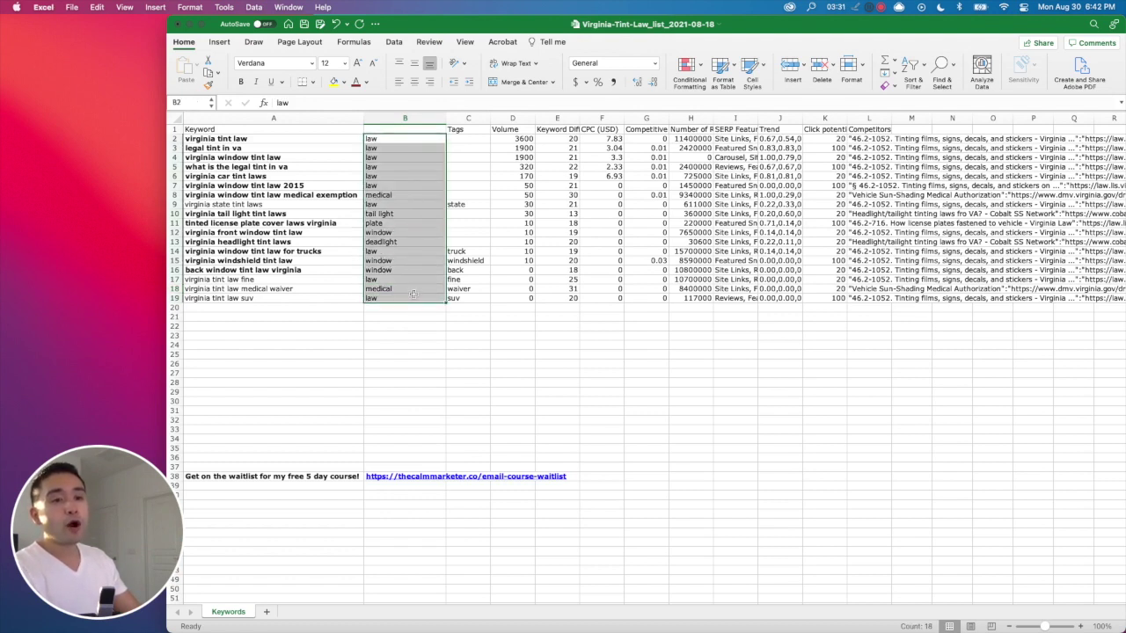
click(366, 307)
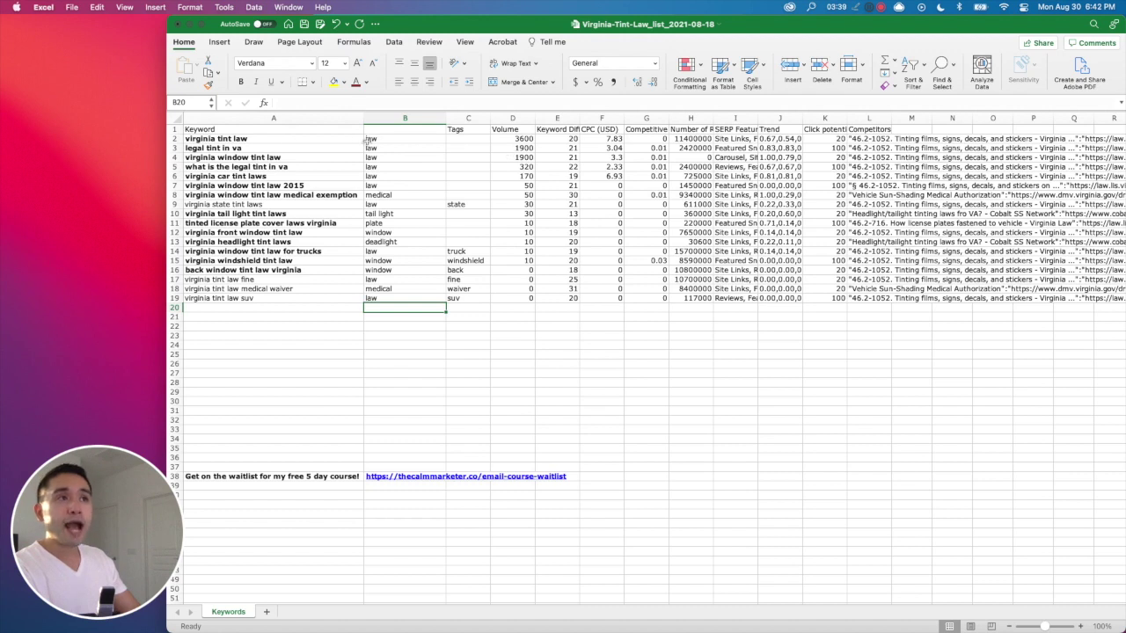
- Look over the top six keywords with their law tags and volumes
drag(523, 139, 231, 184)
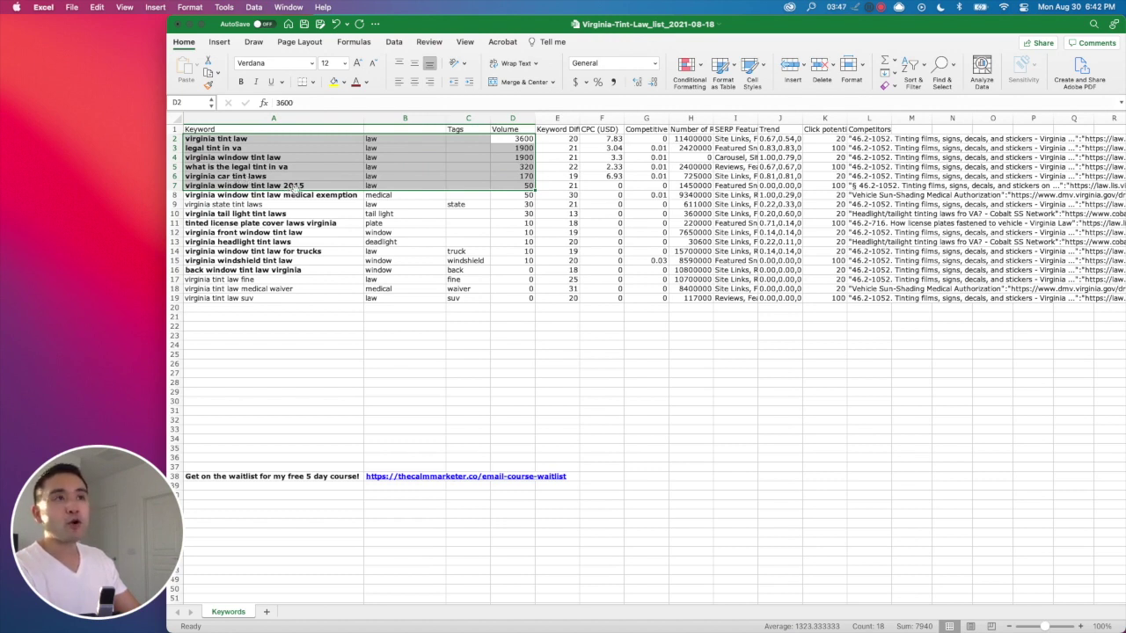
click(384, 186)
drag(385, 139, 382, 188)
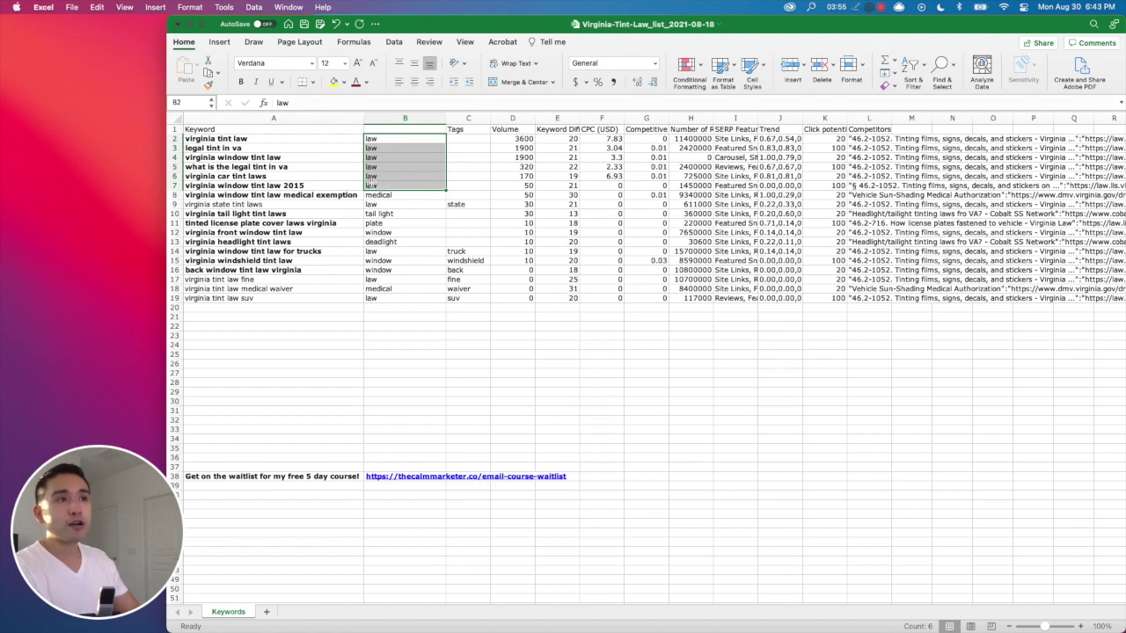
click(325, 139)
drag(324, 139, 328, 185)
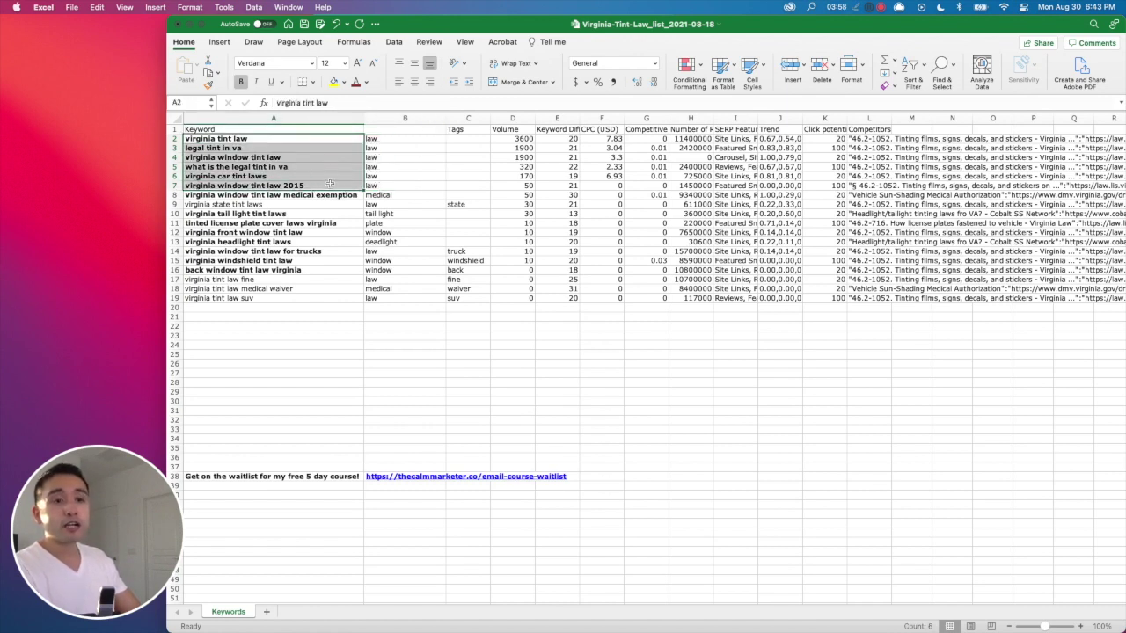
- Start the subtopic outline with 'Medical' in cell A23
click(383, 194)
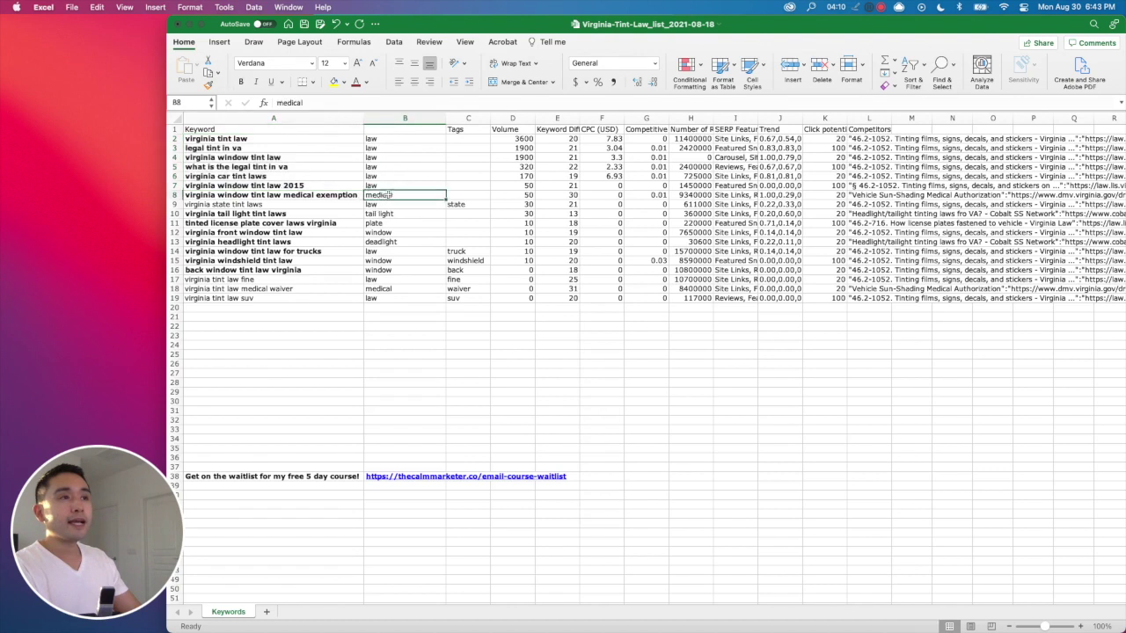
click(330, 337)
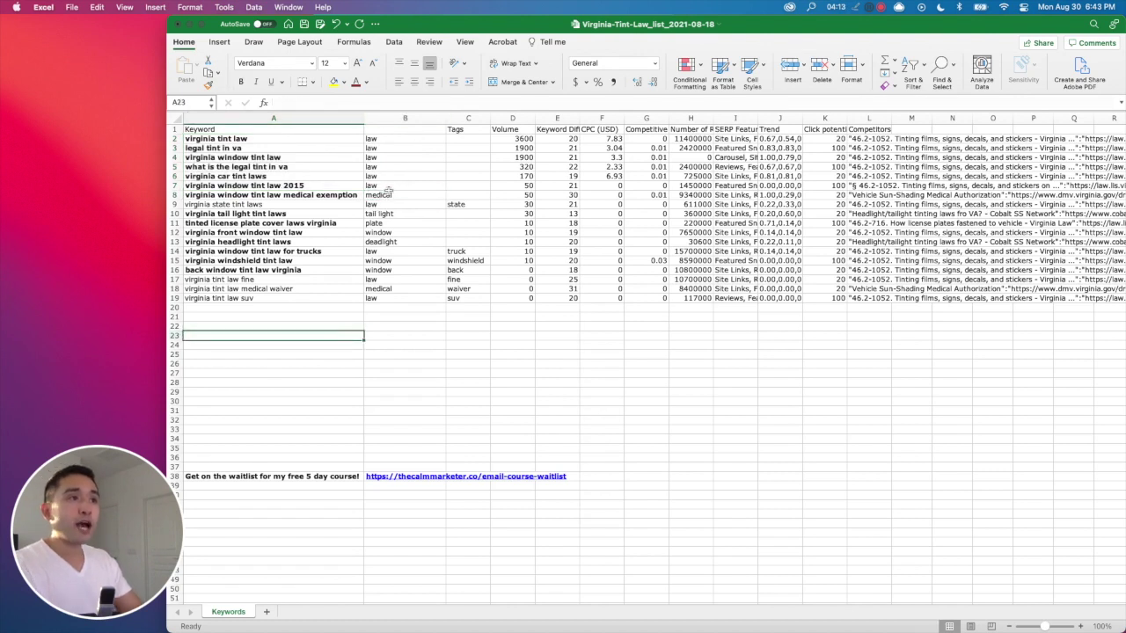
text(Medical)
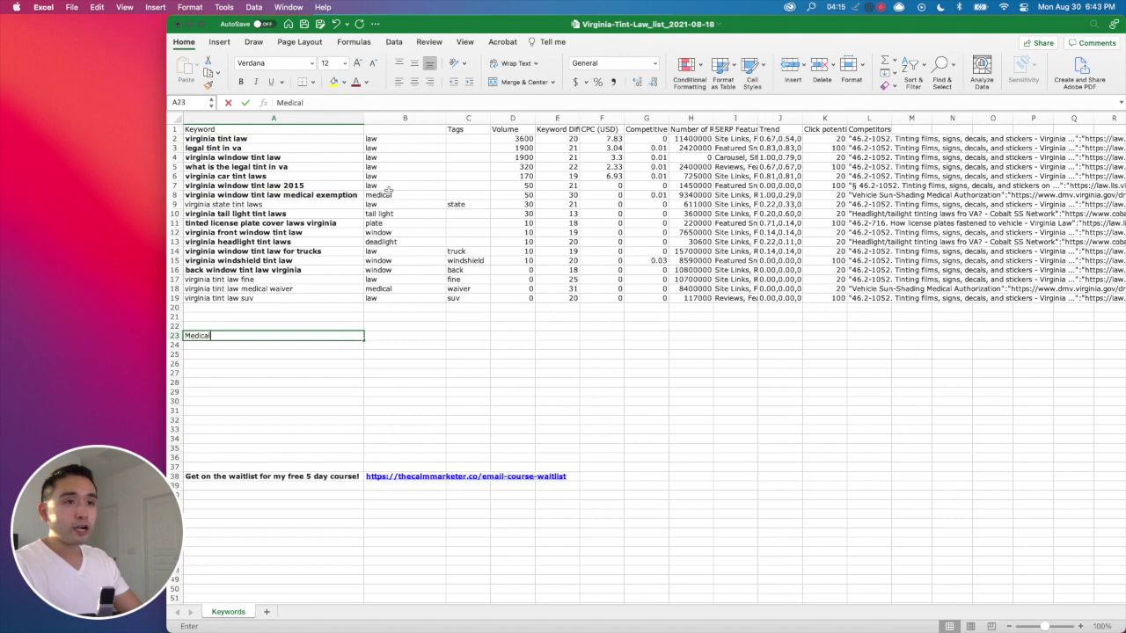
key(Return)
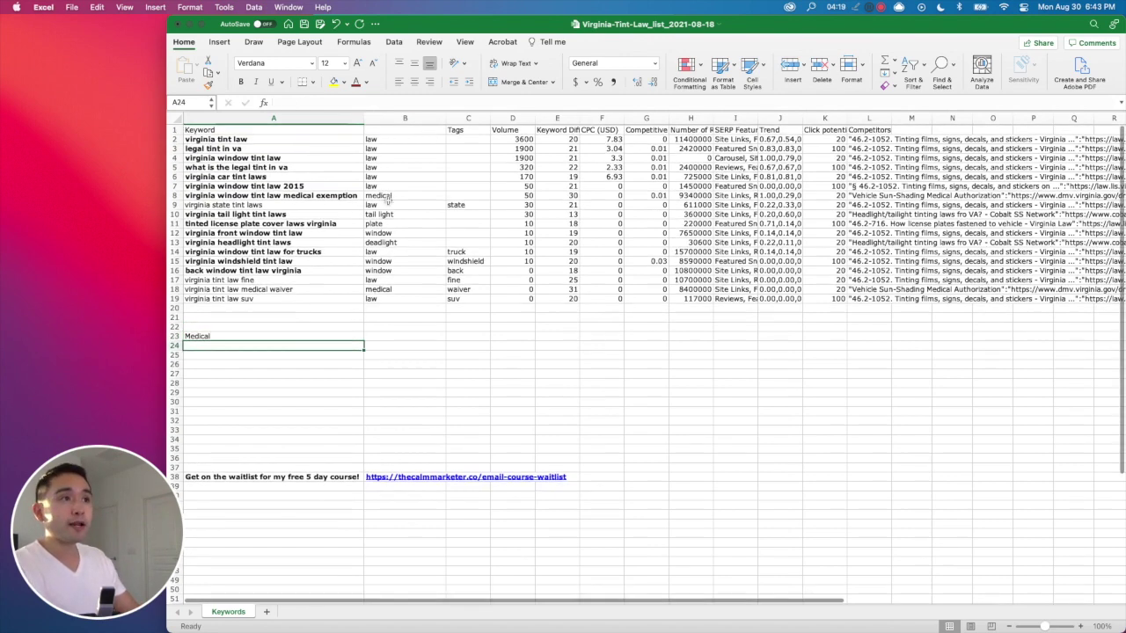
- Add 'tail lights' (fixing its typo) in A24 and 'Plates' in A25
click(392, 200)
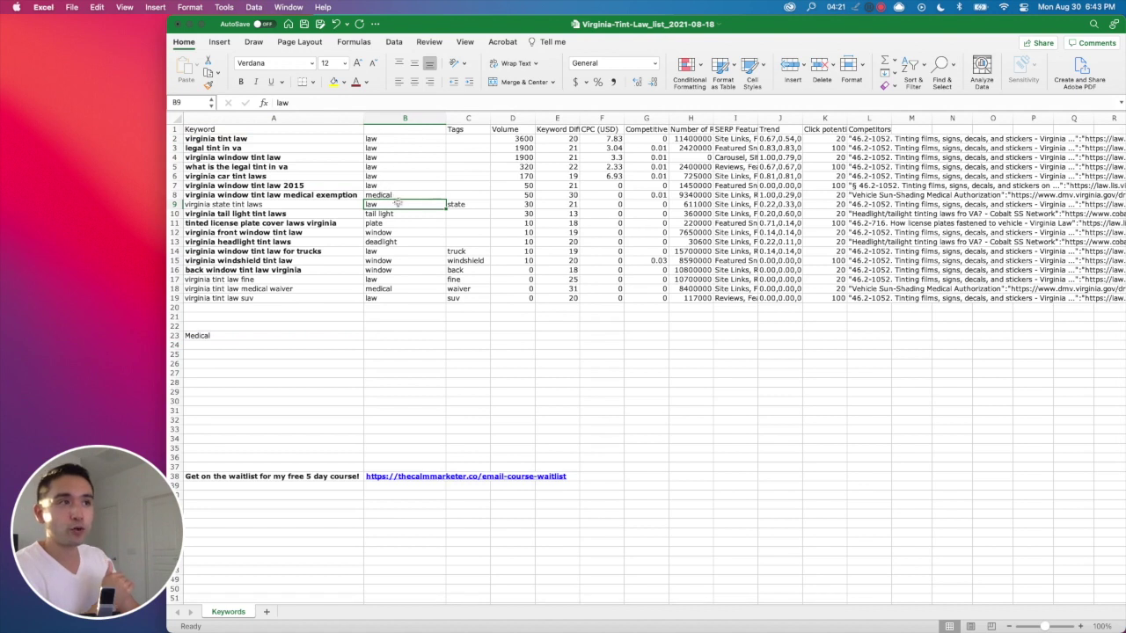
click(393, 215)
click(229, 348)
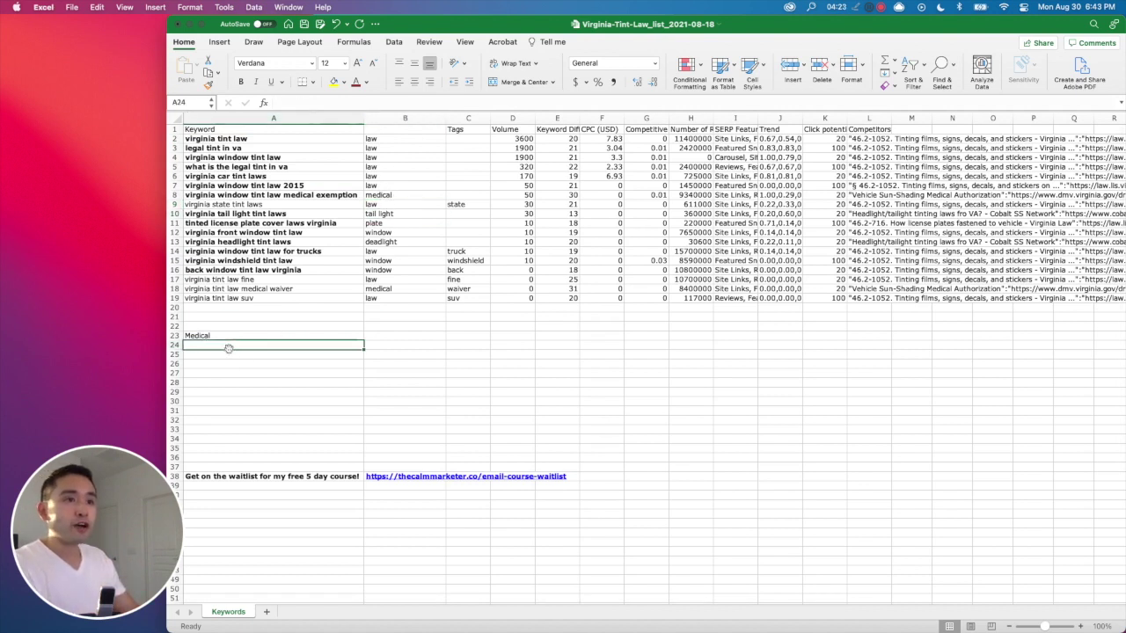
text(tail lgits)
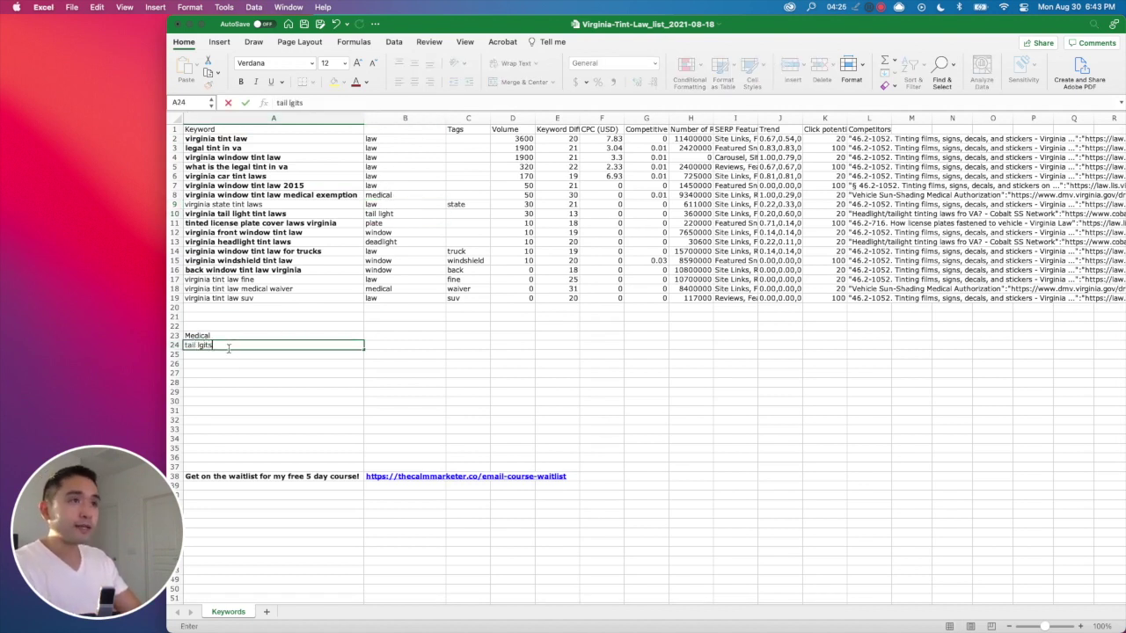
key(Return)
click(229, 346)
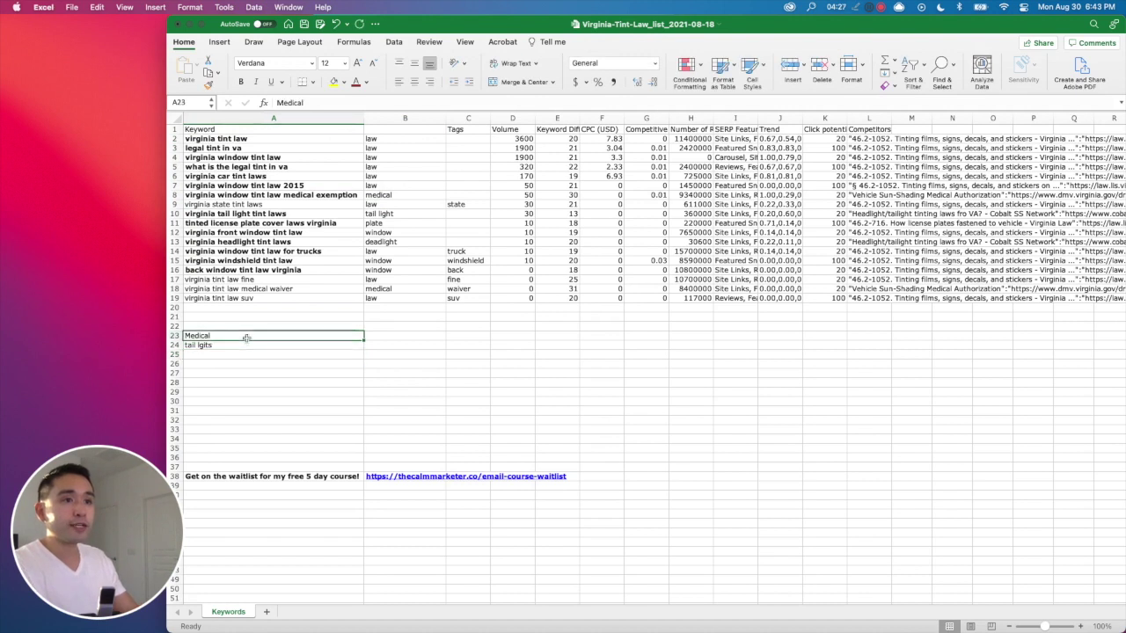
double_click(231, 346)
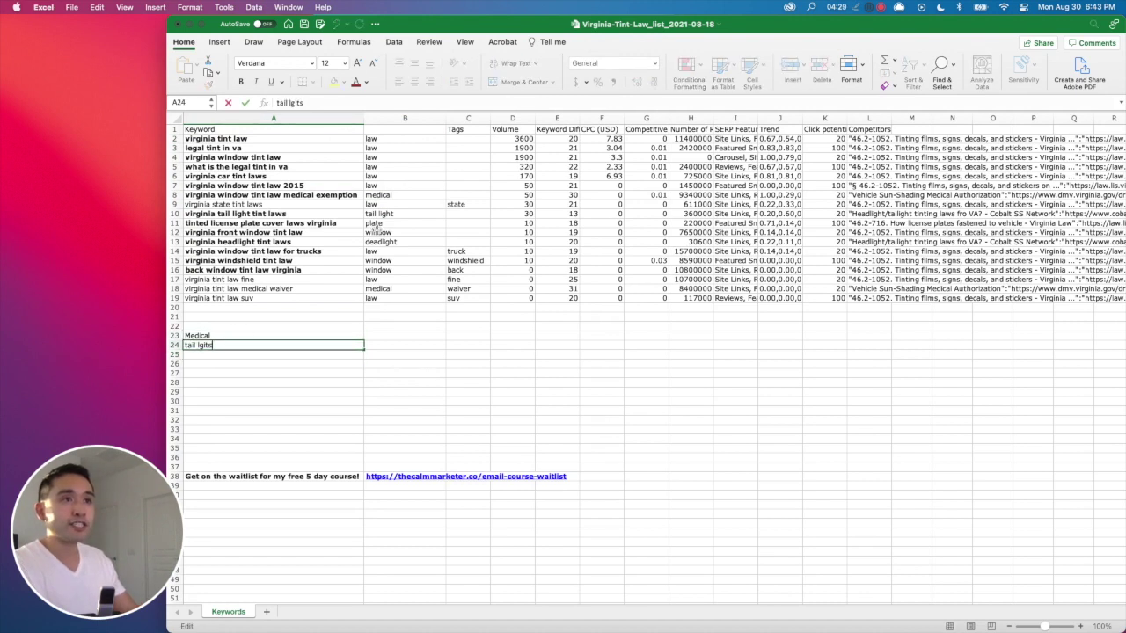
click(199, 344)
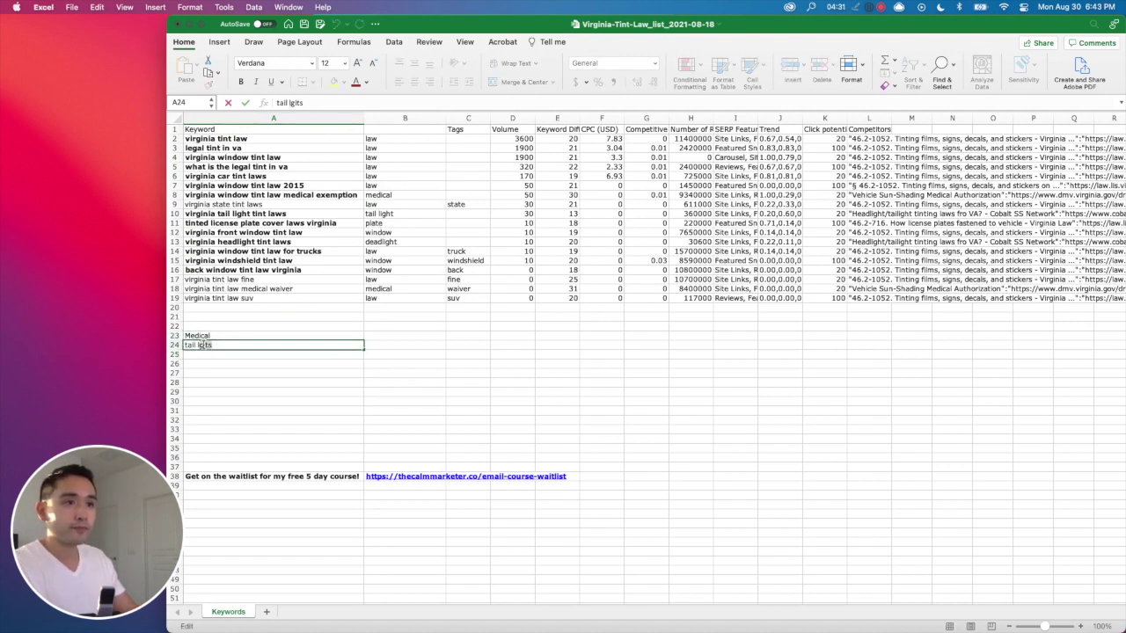
text(igh)
key(Return)
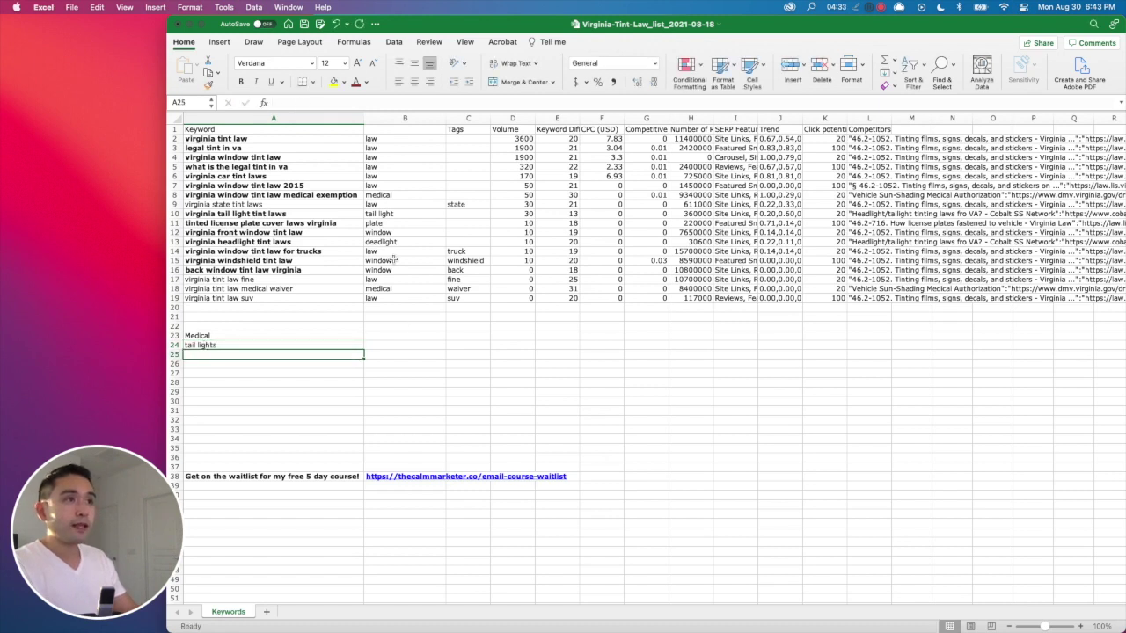
text(Plates)
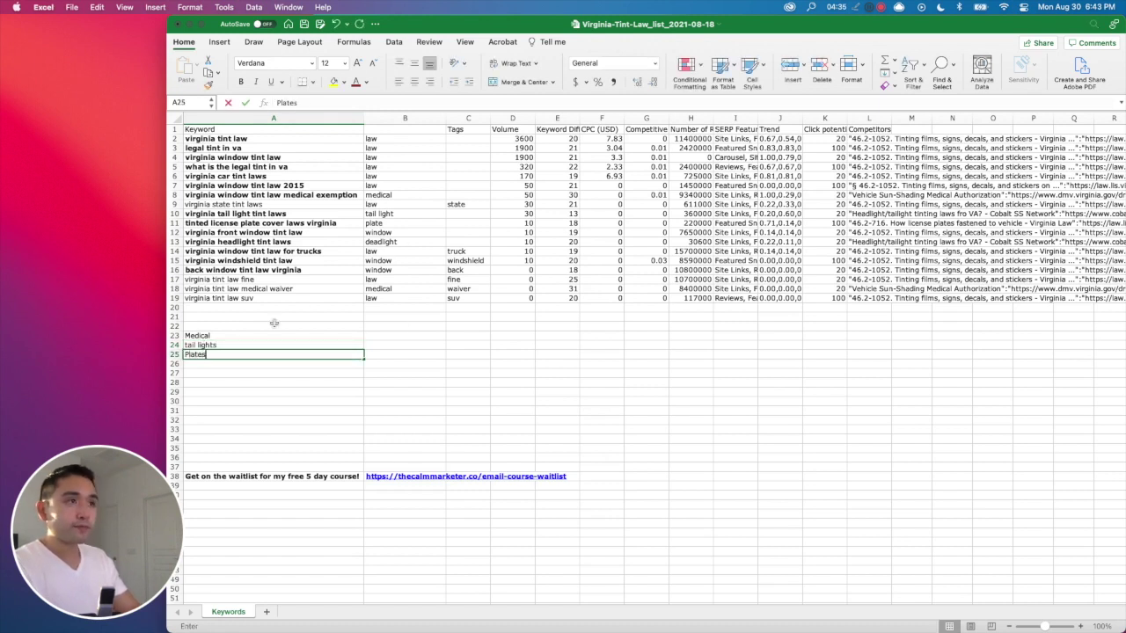
key(Return)
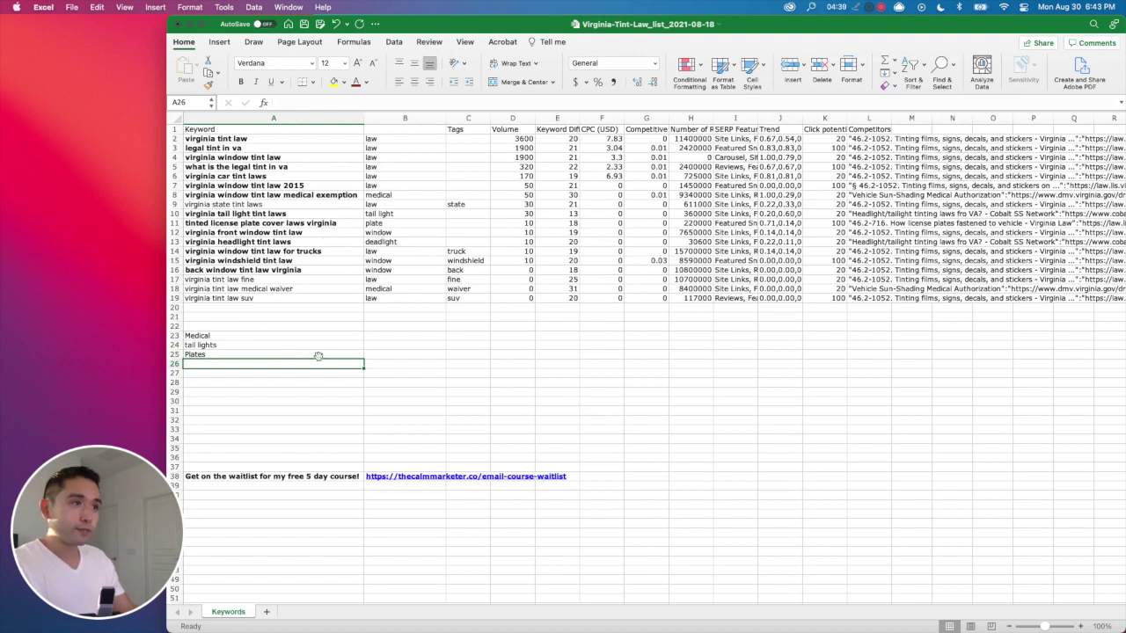
- Bold the window tags in B12, B15 and B16
click(392, 233)
key(super+b)
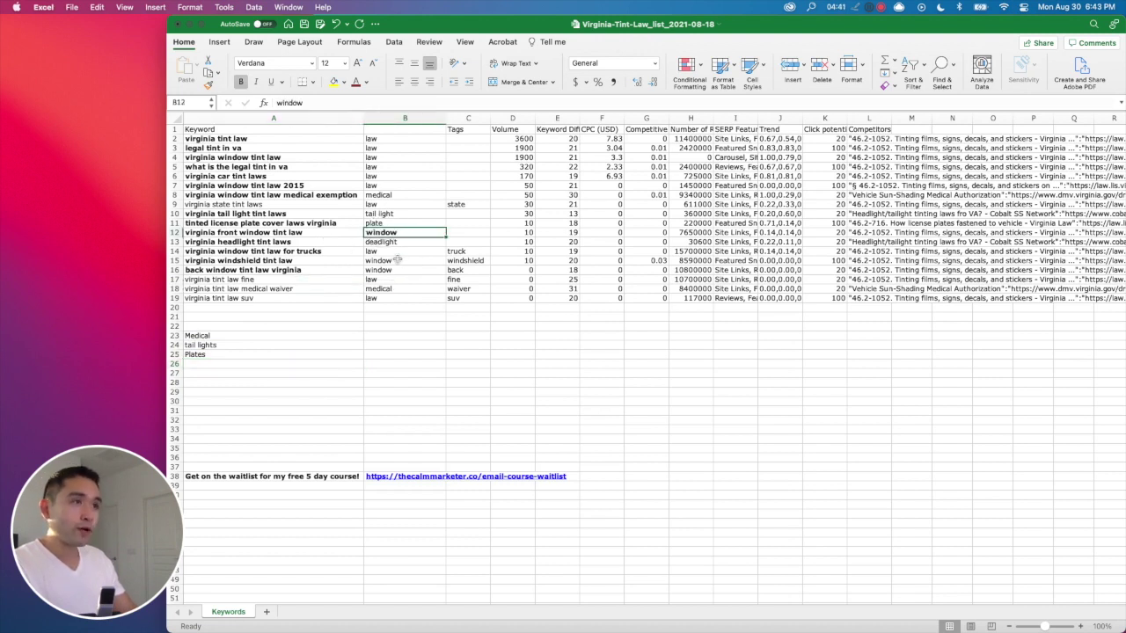
click(398, 260)
key(super+b)
click(397, 270)
key(super+b)
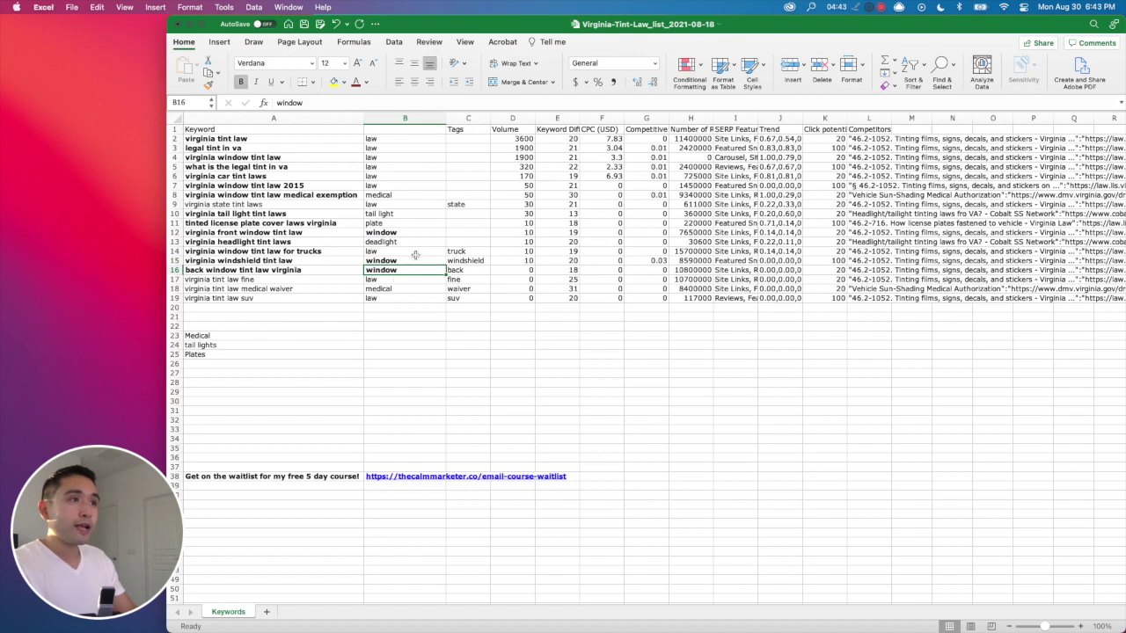
- Add 'Window laws' in A26, then review the window and medical-tagged keywords
click(220, 366)
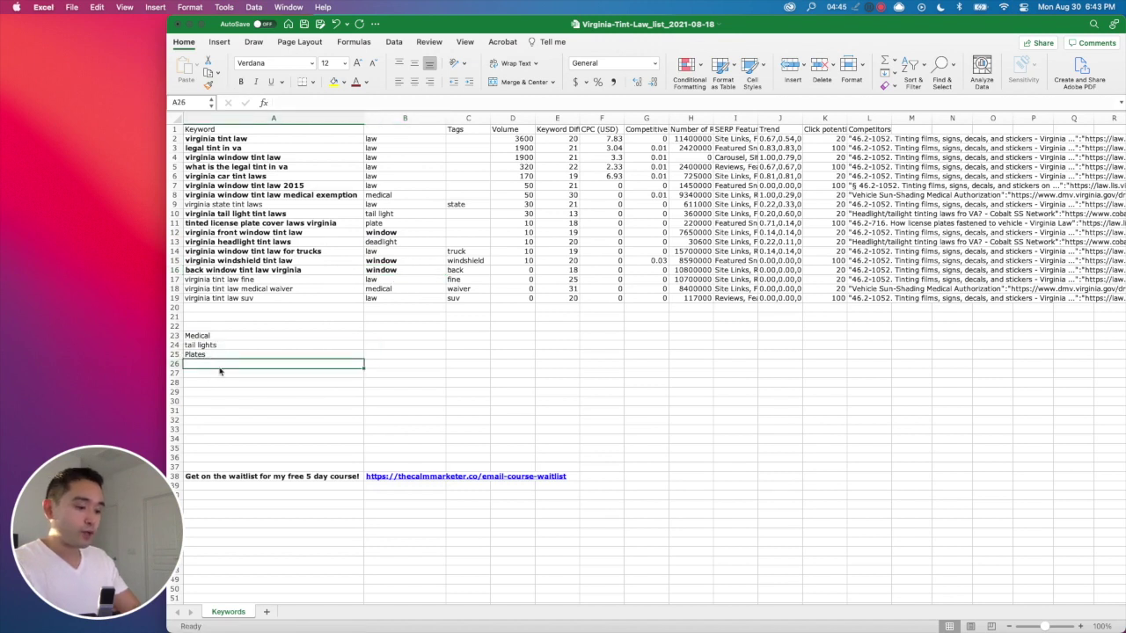
text(Window laws)
key(Return)
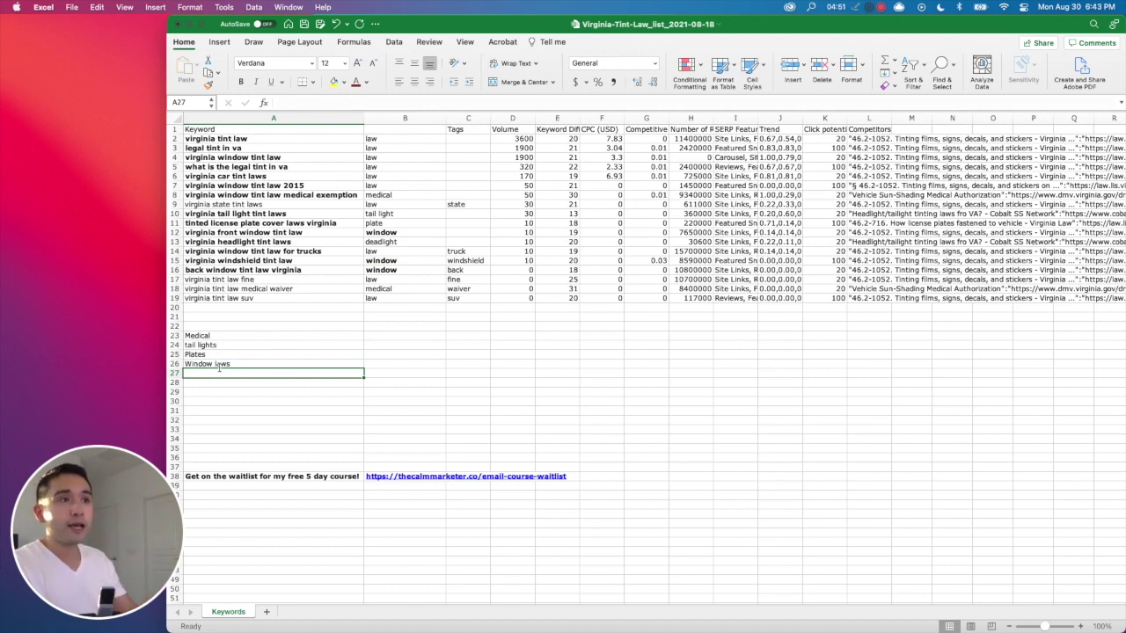
click(300, 230)
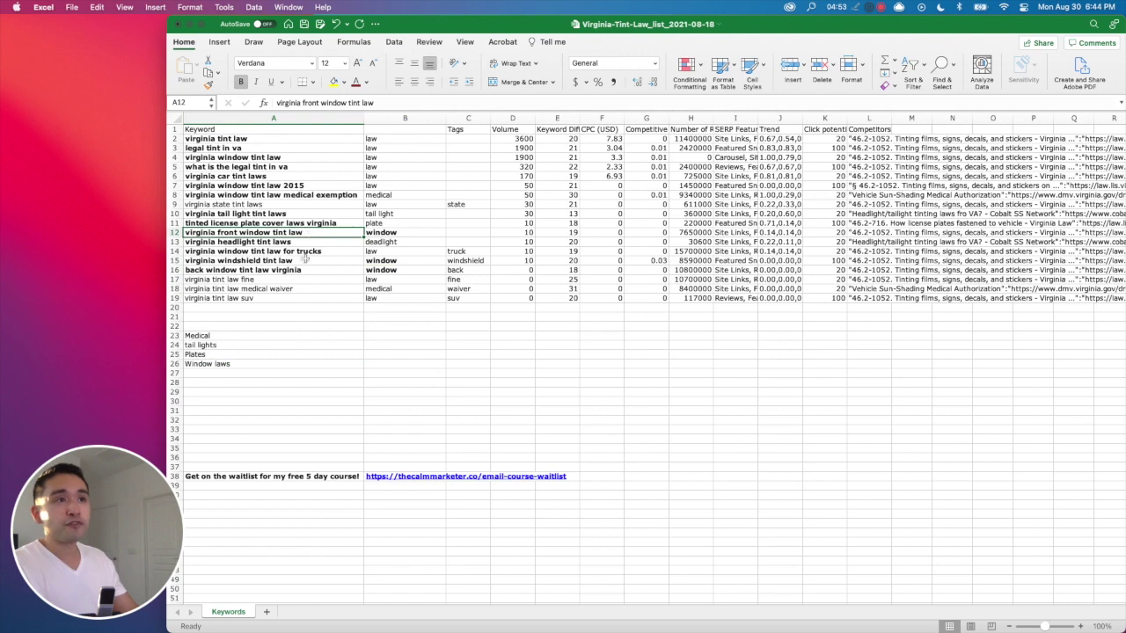
click(377, 261)
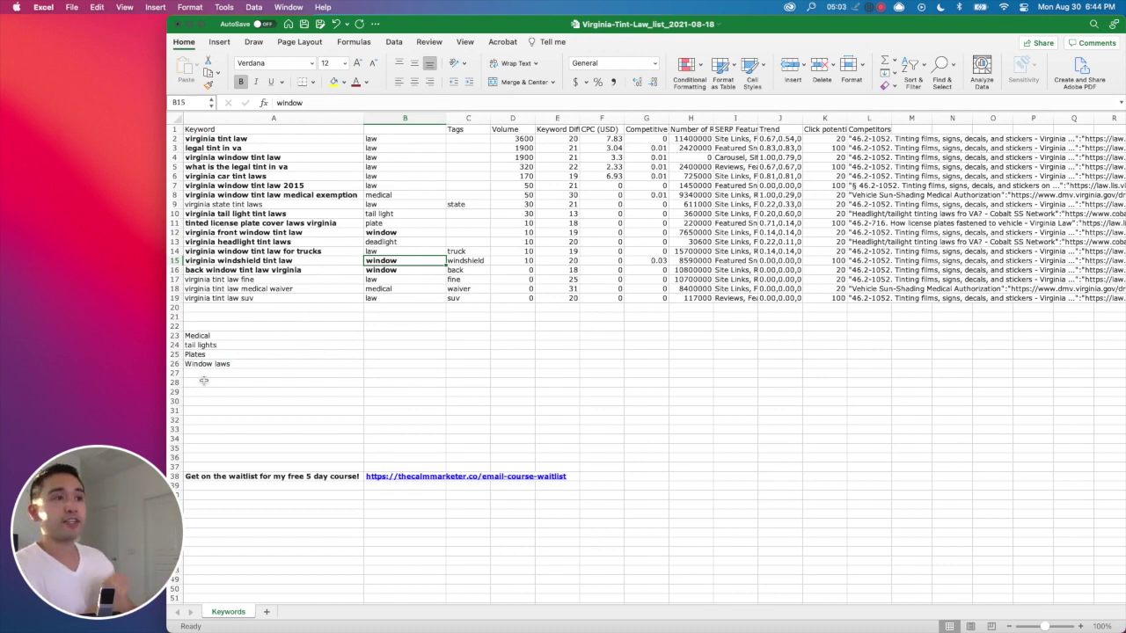
click(389, 289)
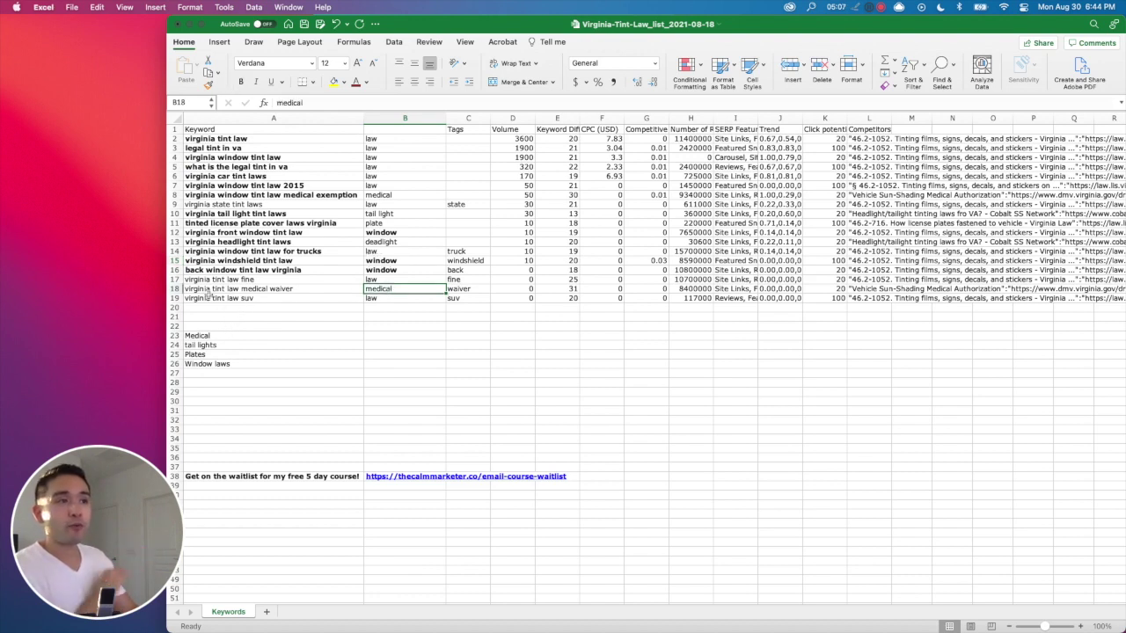
- Tag the virginia tint law fine keyword 'fine' in B17 and add 'fine' in A27
click(211, 281)
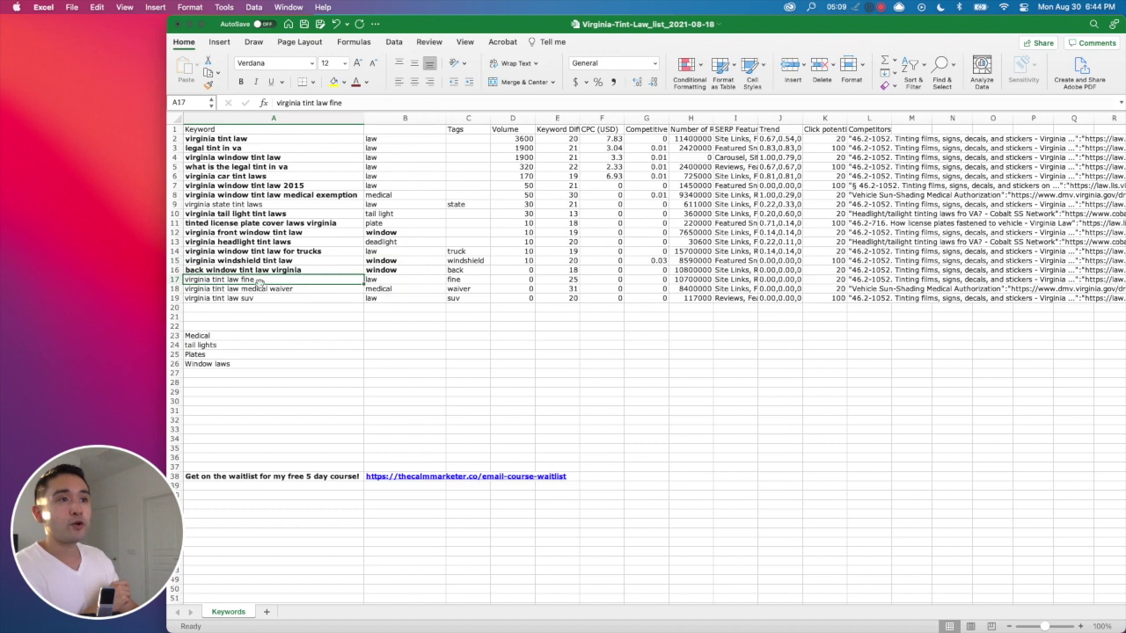
key(Tab)
text(fine)
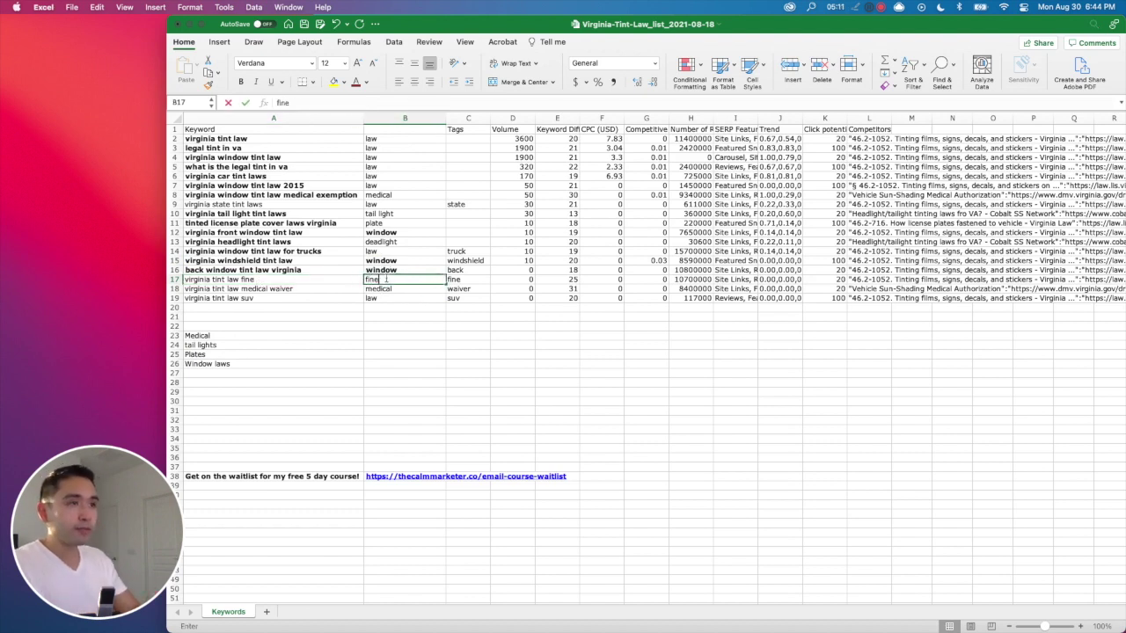
click(225, 374)
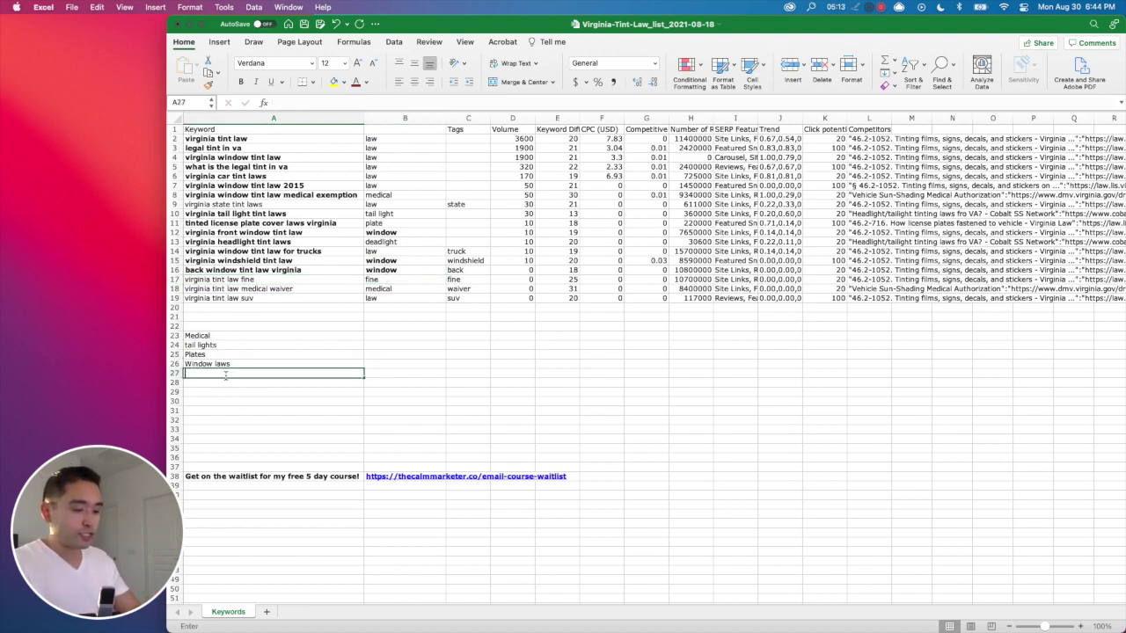
text(fine)
key(Return)
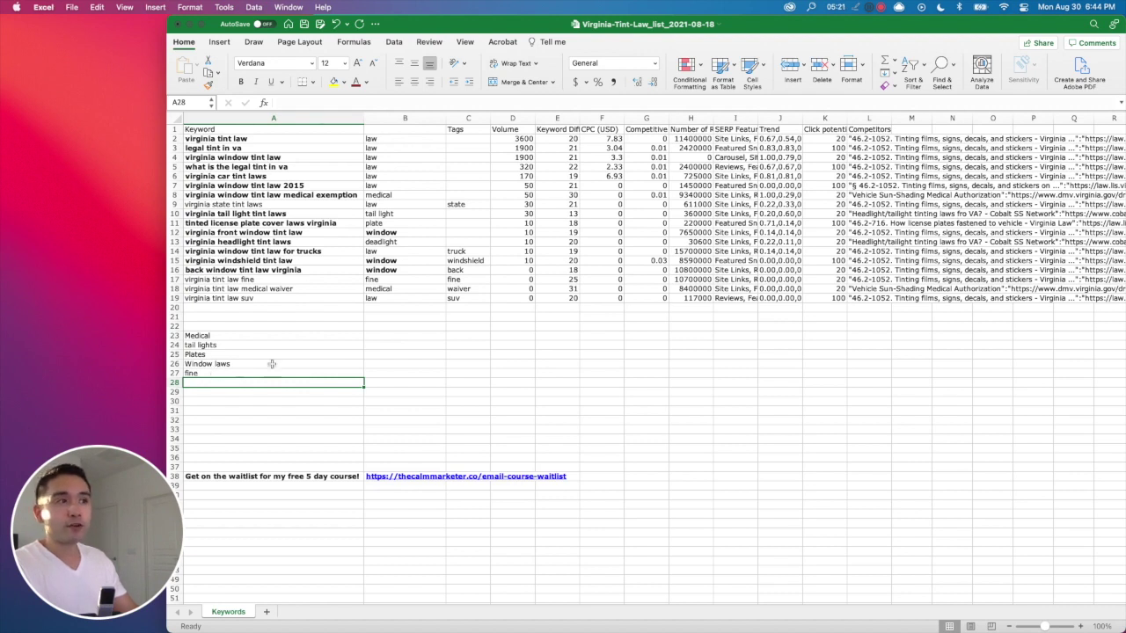
- Add 'types of cars and tint percentages' in A28, referencing the suv keyword
click(199, 300)
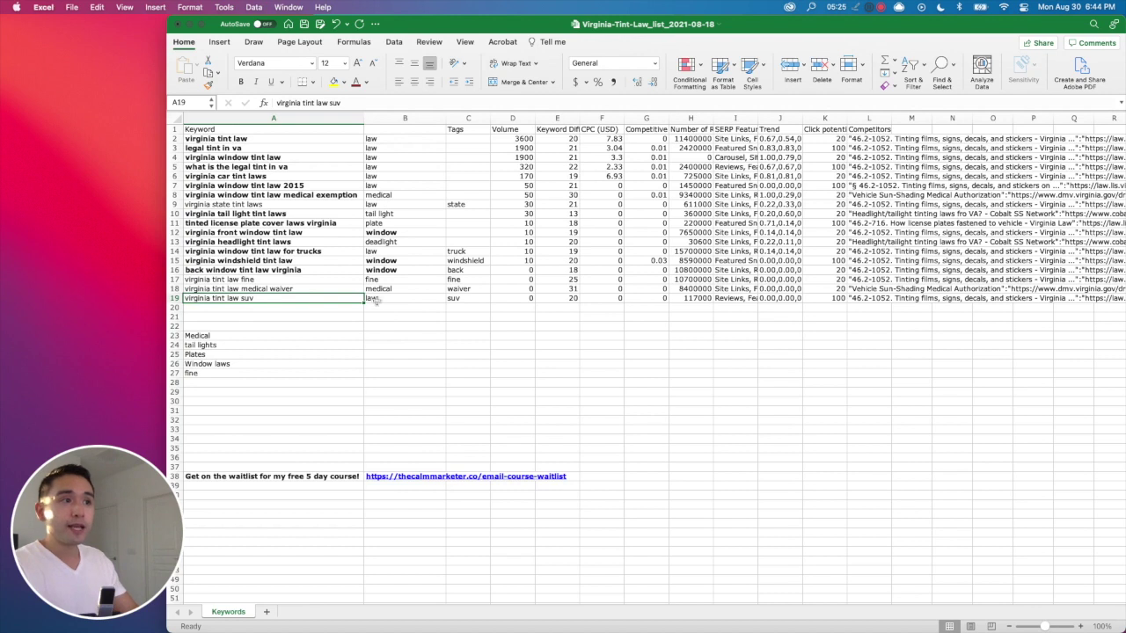
double_click(242, 299)
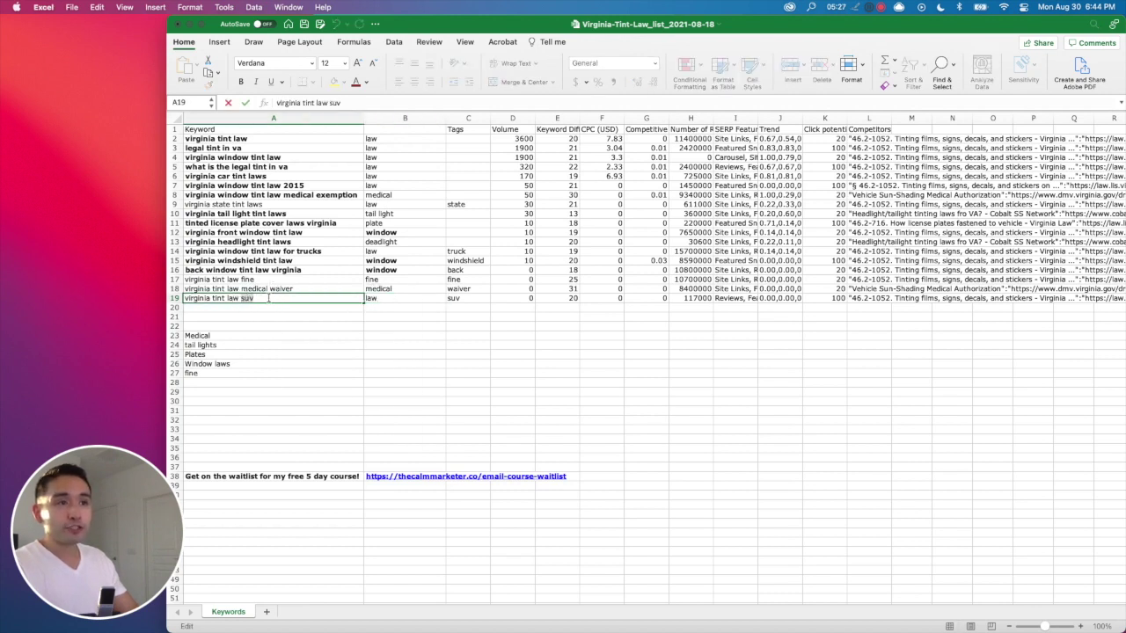
click(202, 383)
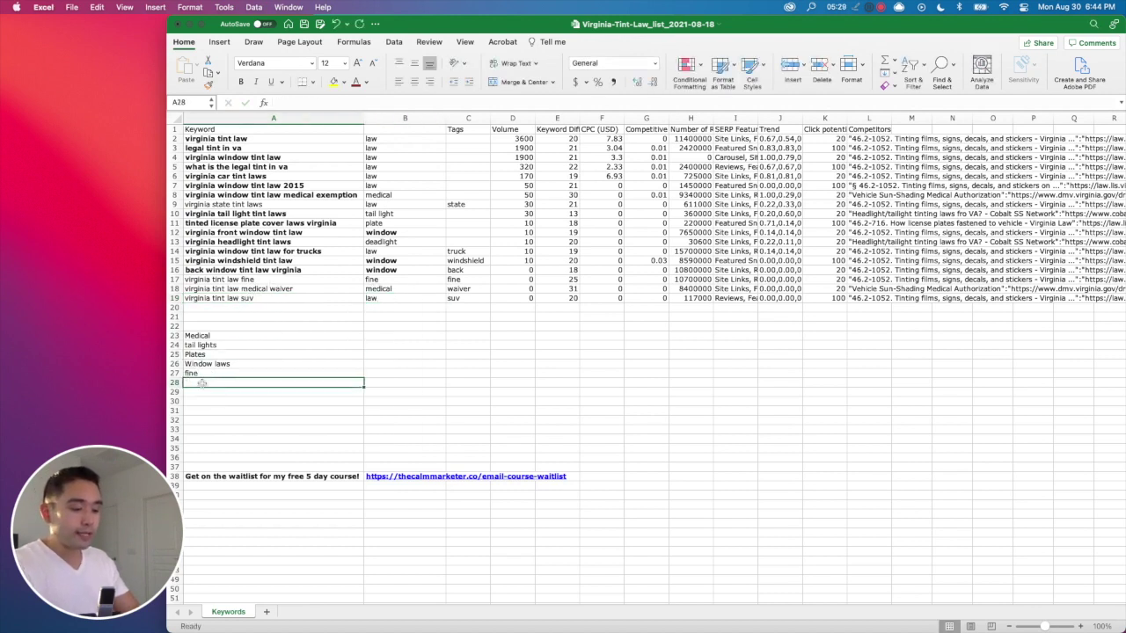
text(t)
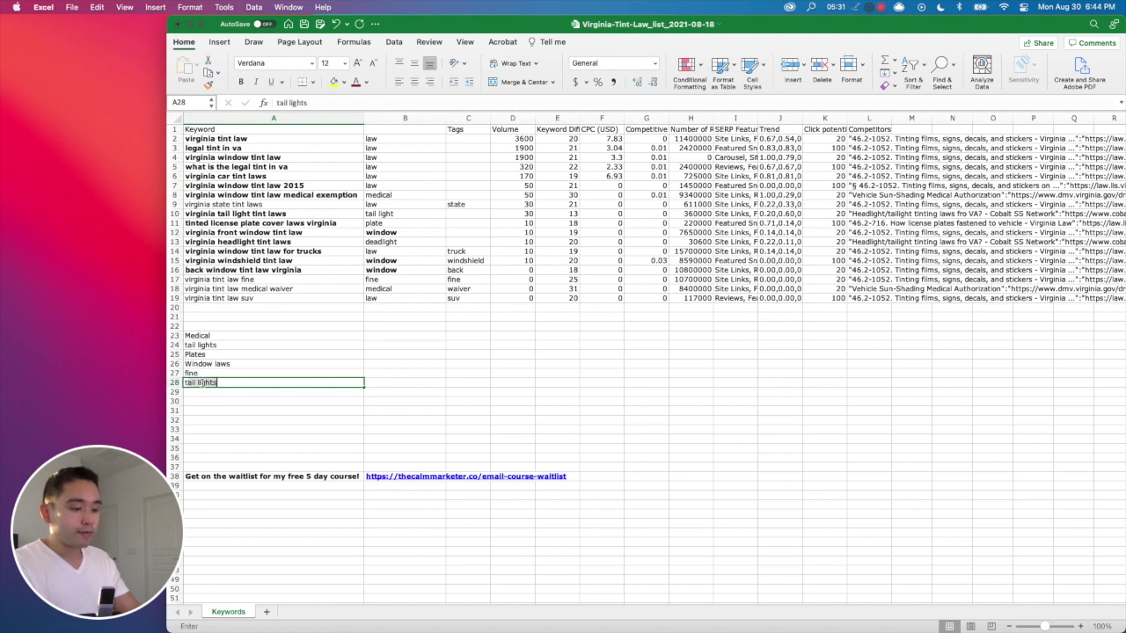
text(ypes of cars and)
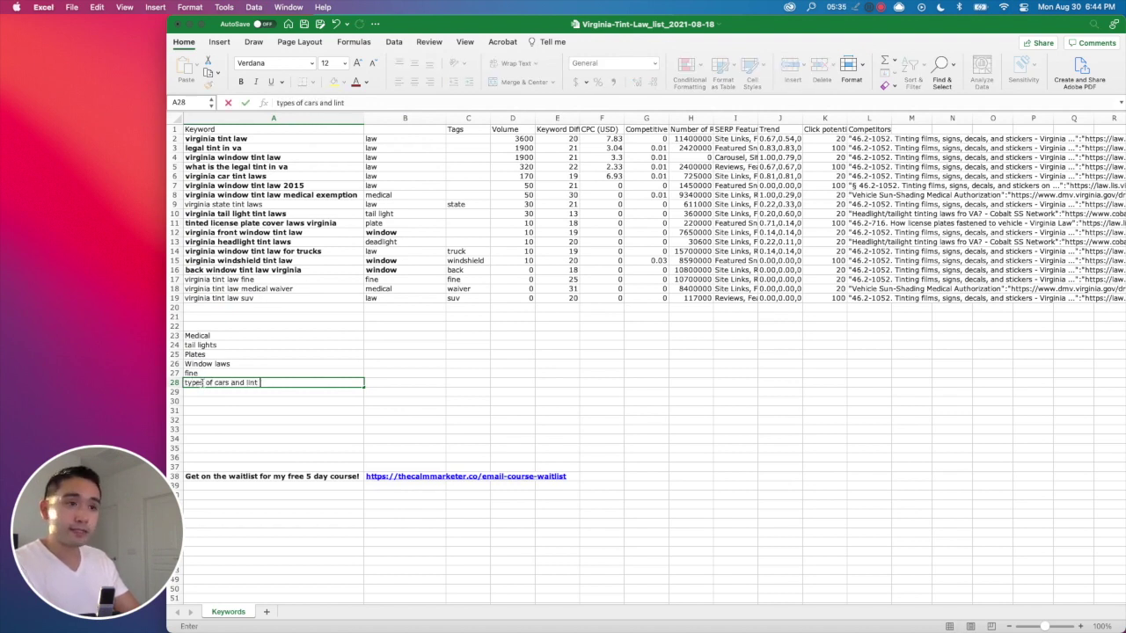
text( tint percent)
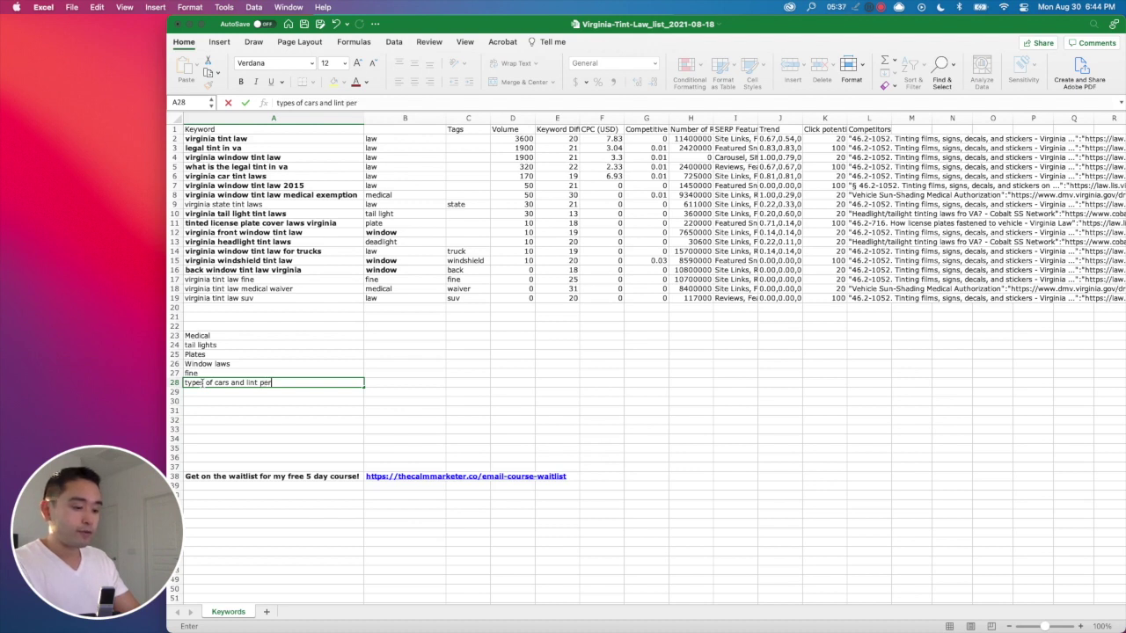
text(ages)
key(Return)
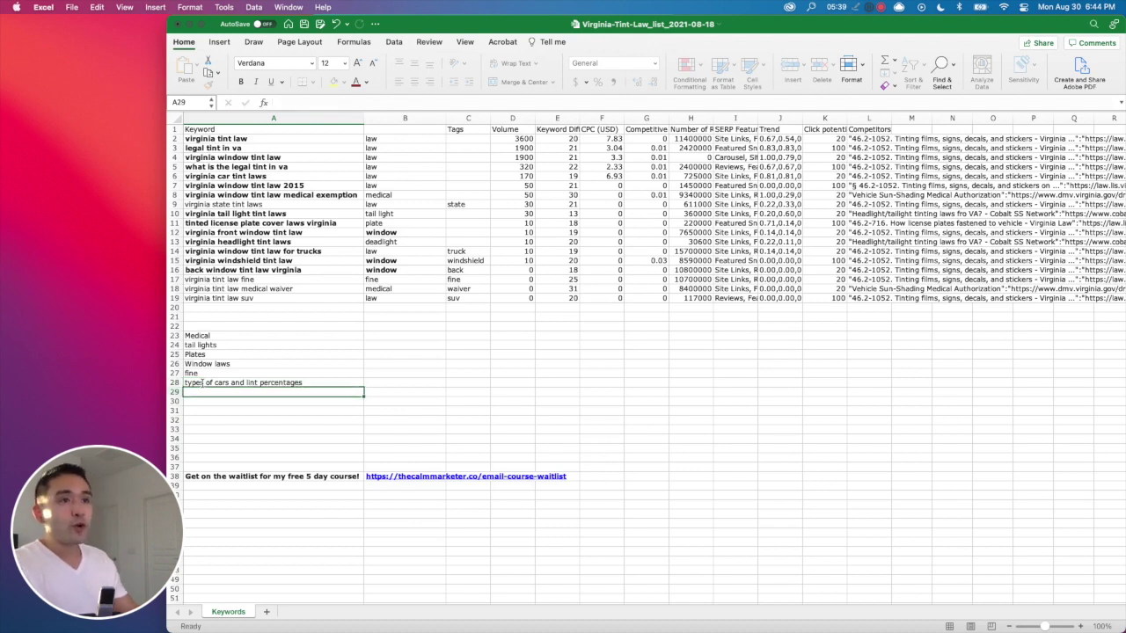
click(276, 384)
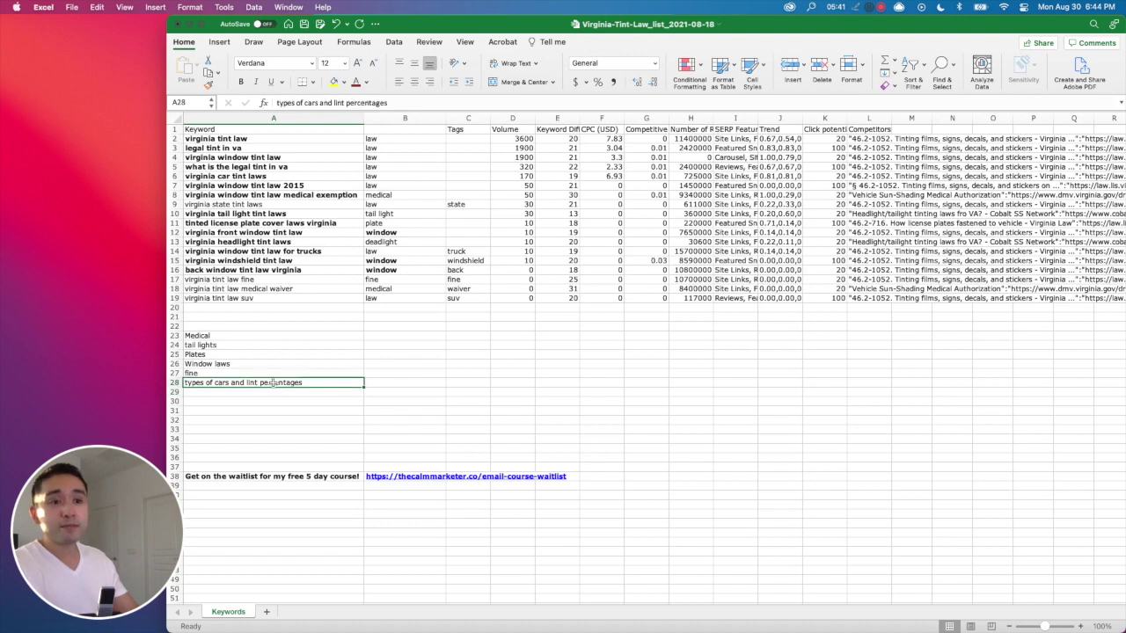
click(260, 299)
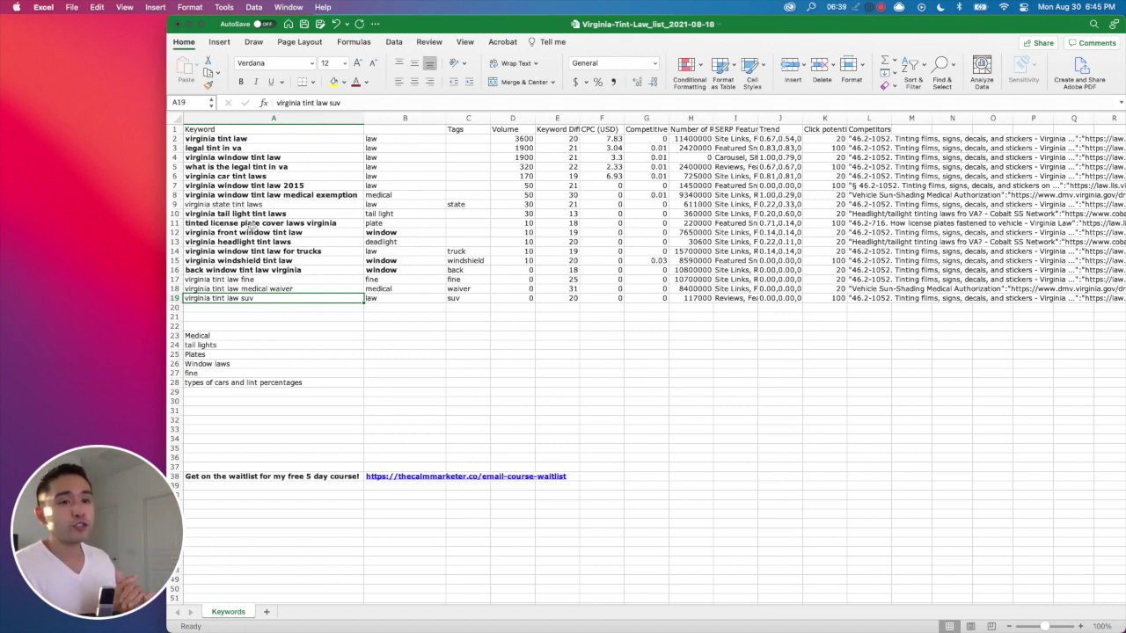
click(203, 186)
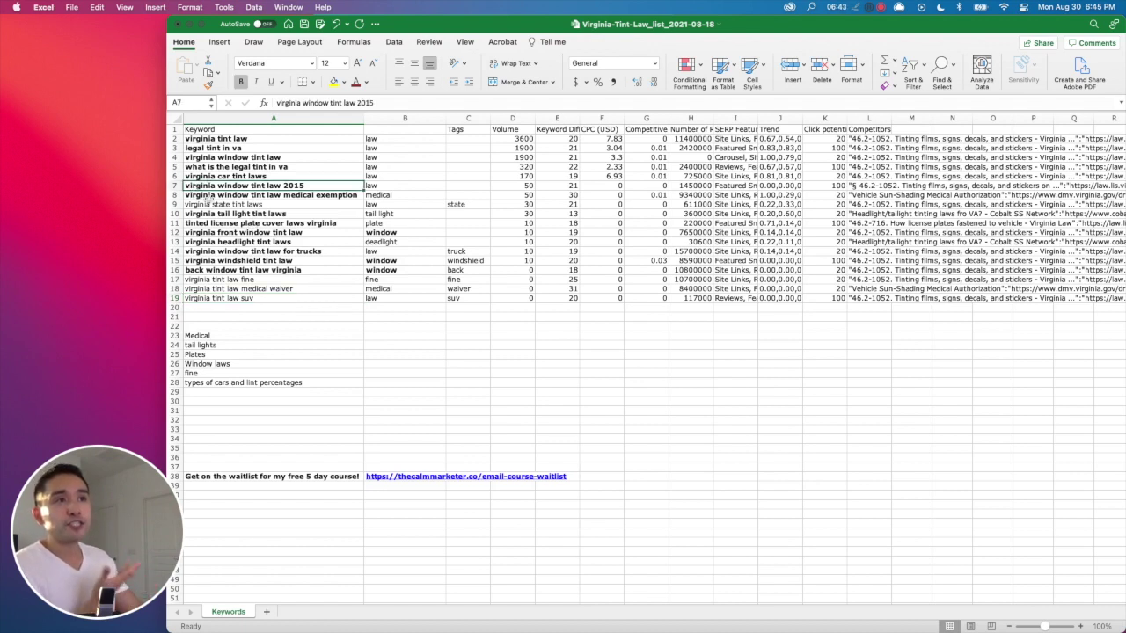
click(523, 186)
click(280, 188)
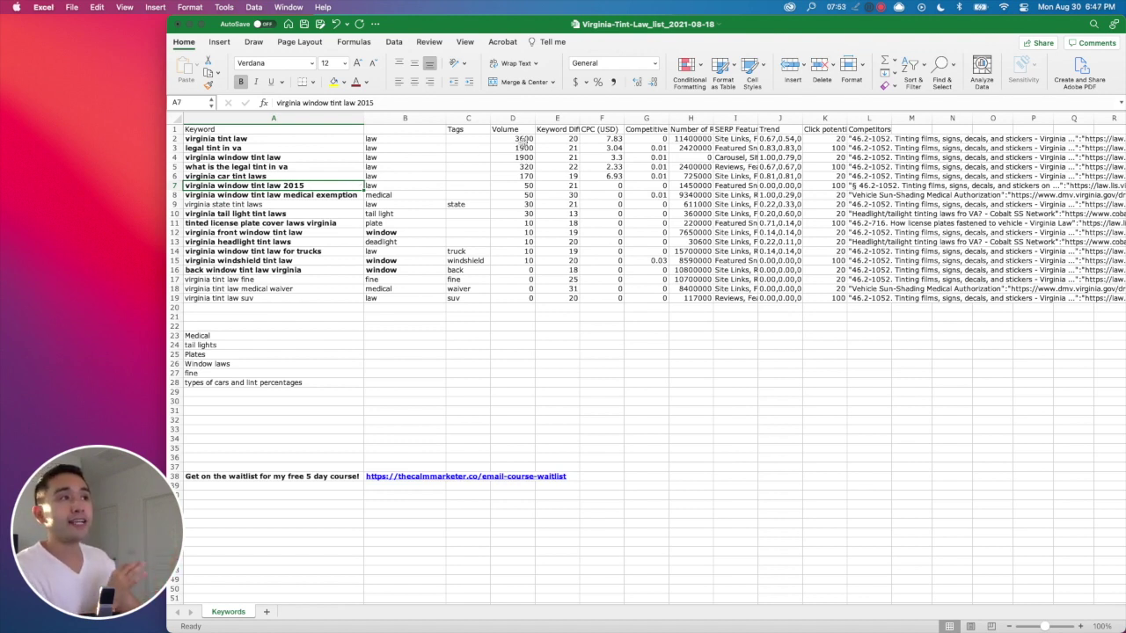
drag(523, 141, 526, 186)
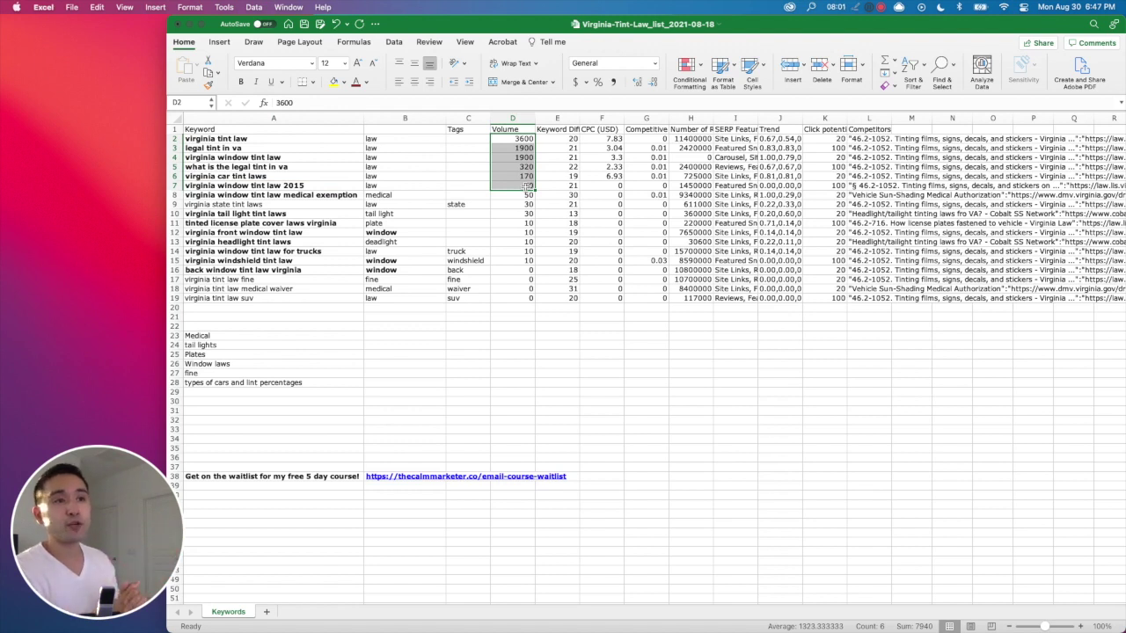
click(209, 298)
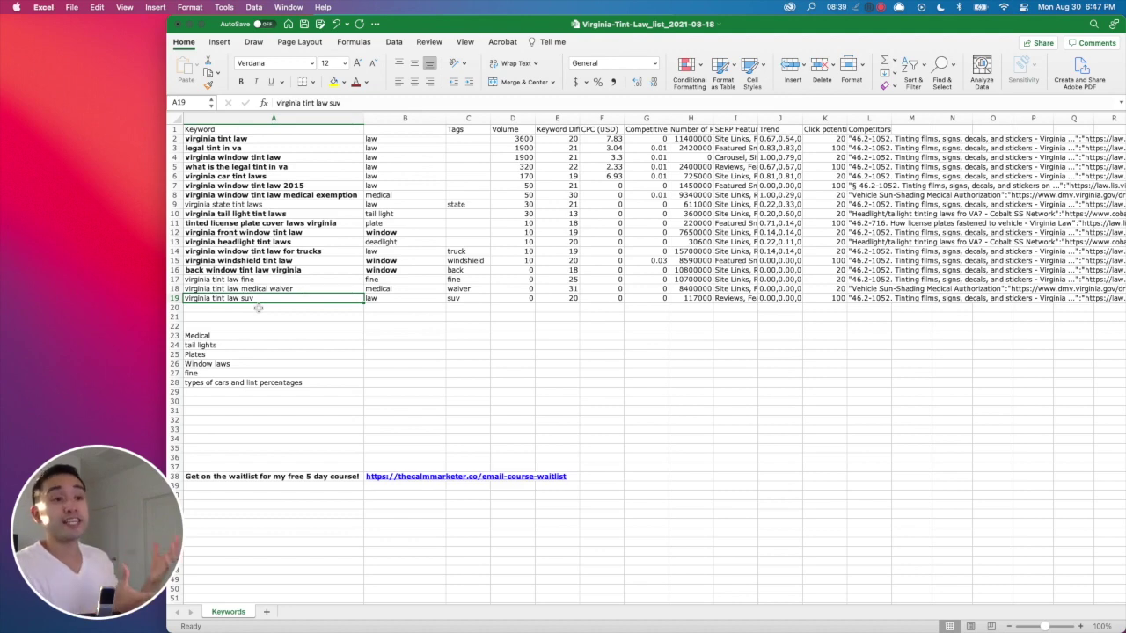
scroll(264, 309, down, 2)
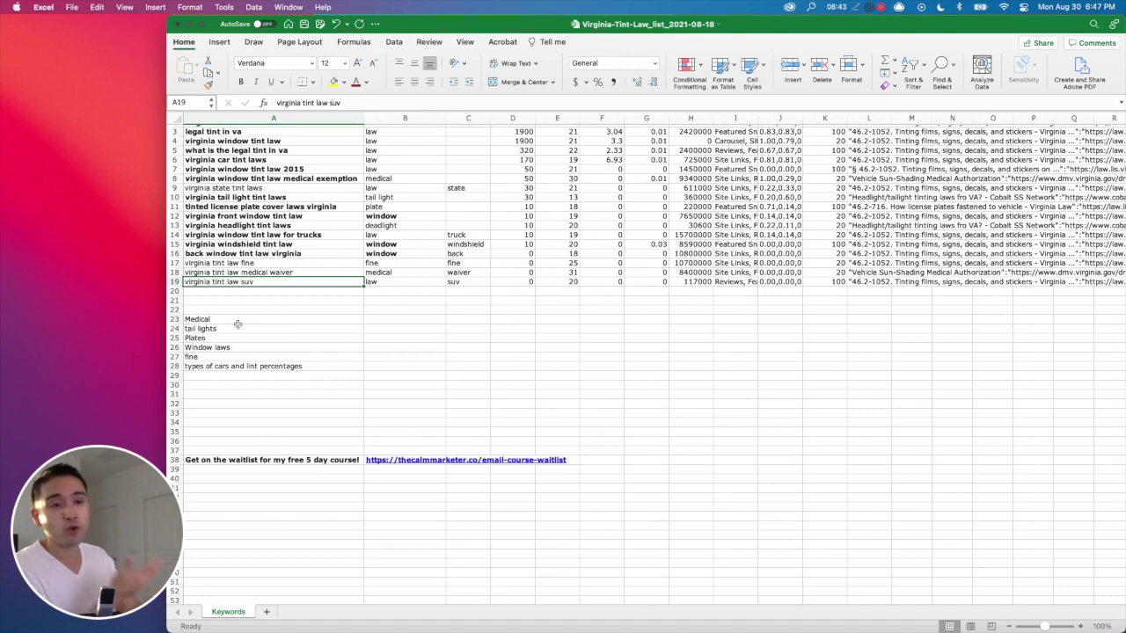
scroll(203, 450, down, 5)
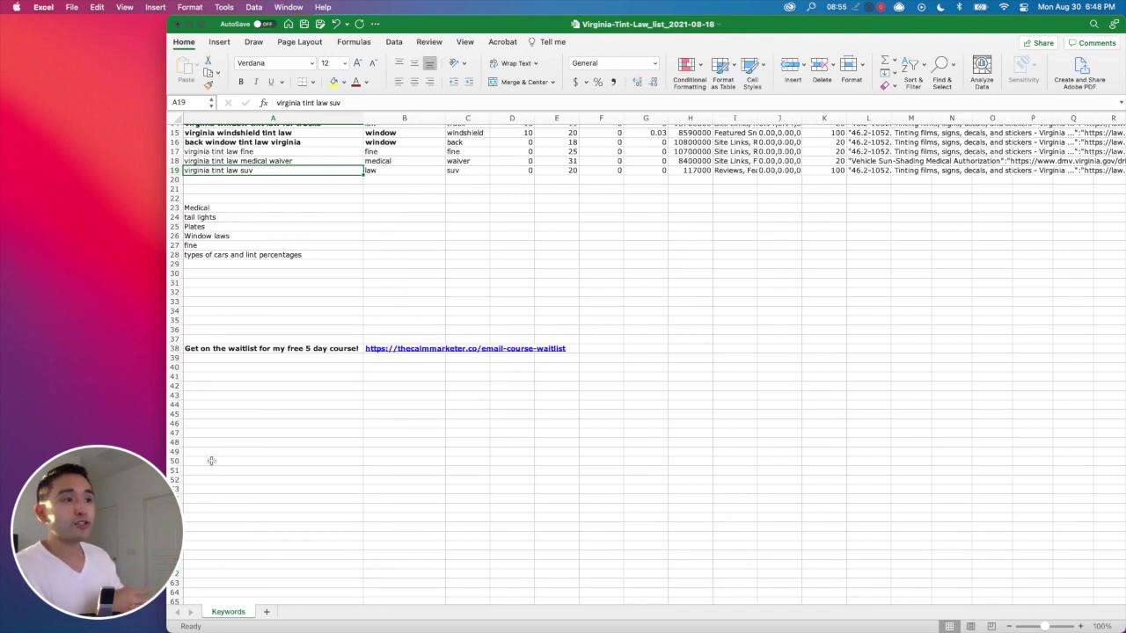
click(348, 350)
key(Right)
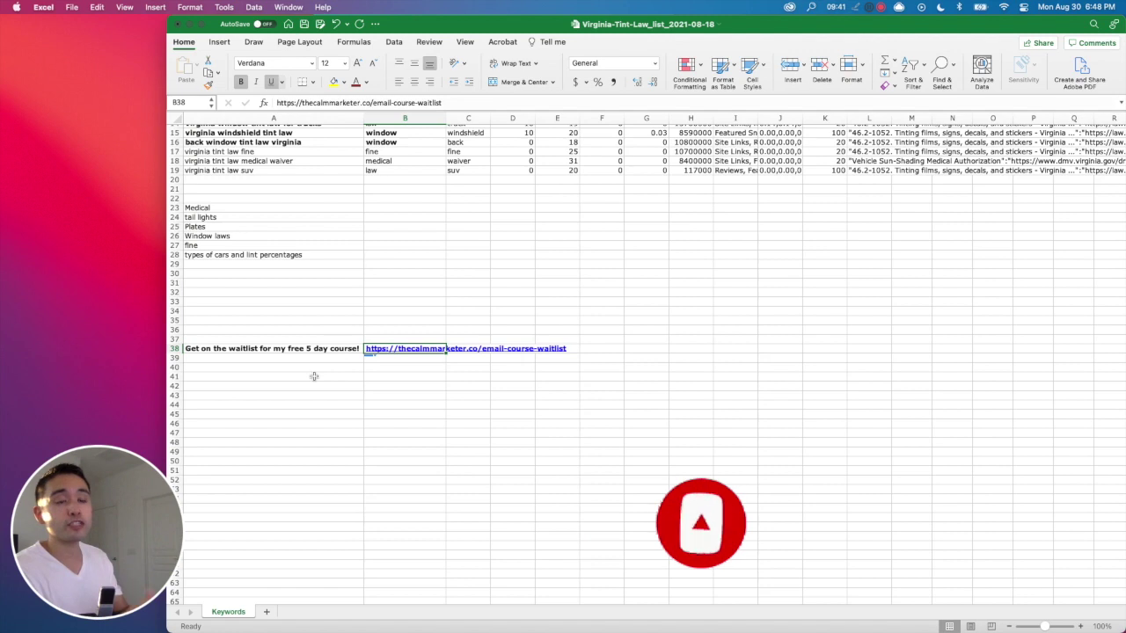
scroll(293, 375, left, 1)
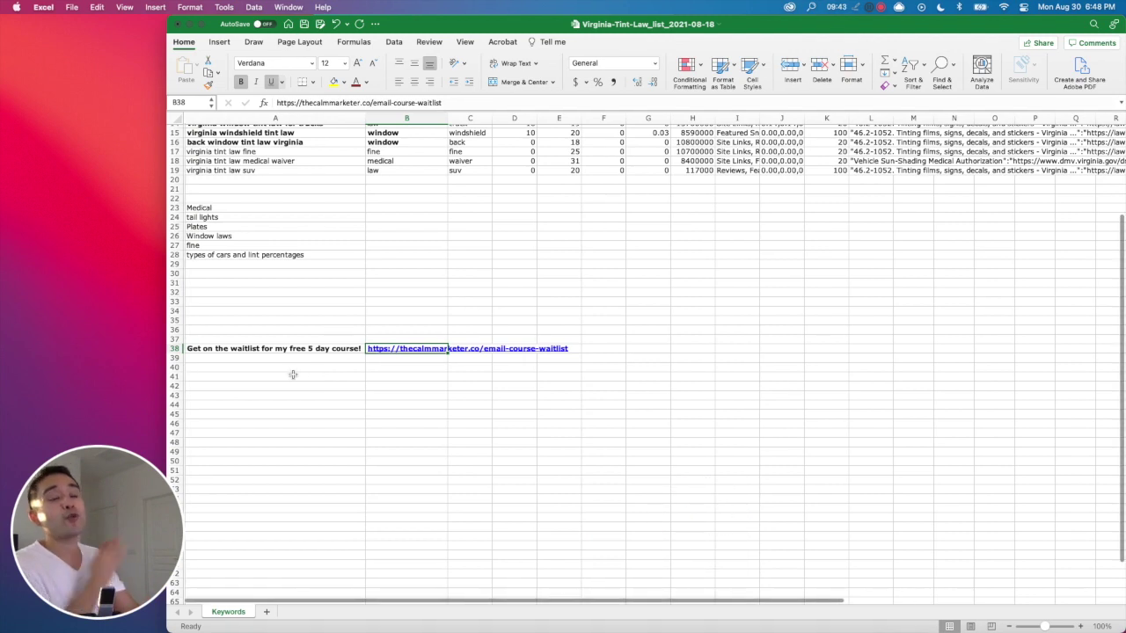
scroll(317, 405, right, 1)
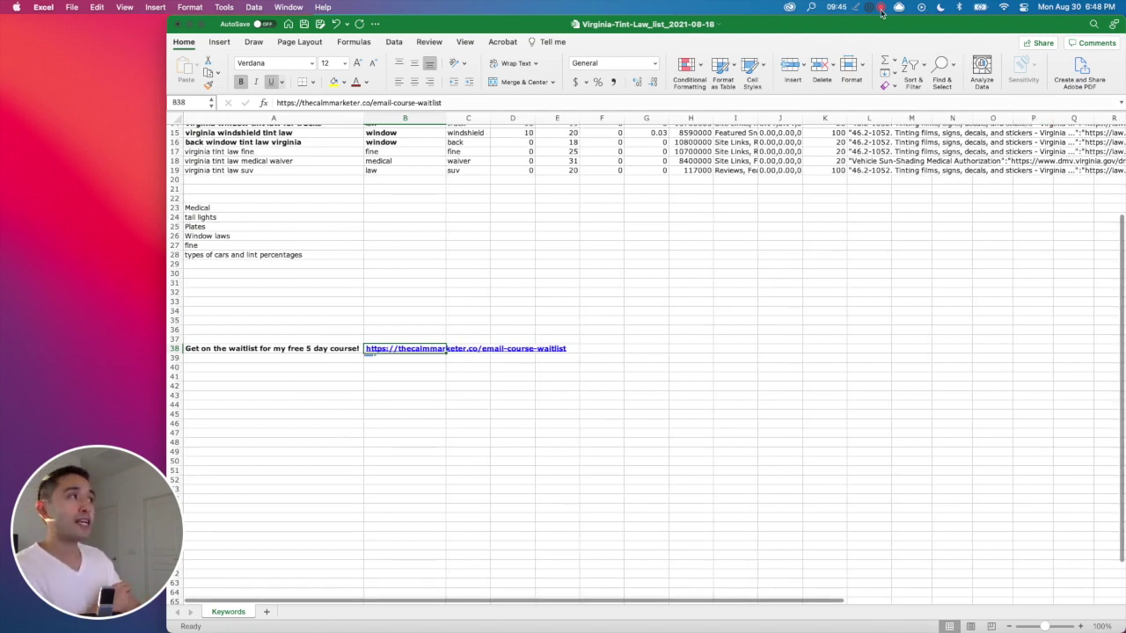